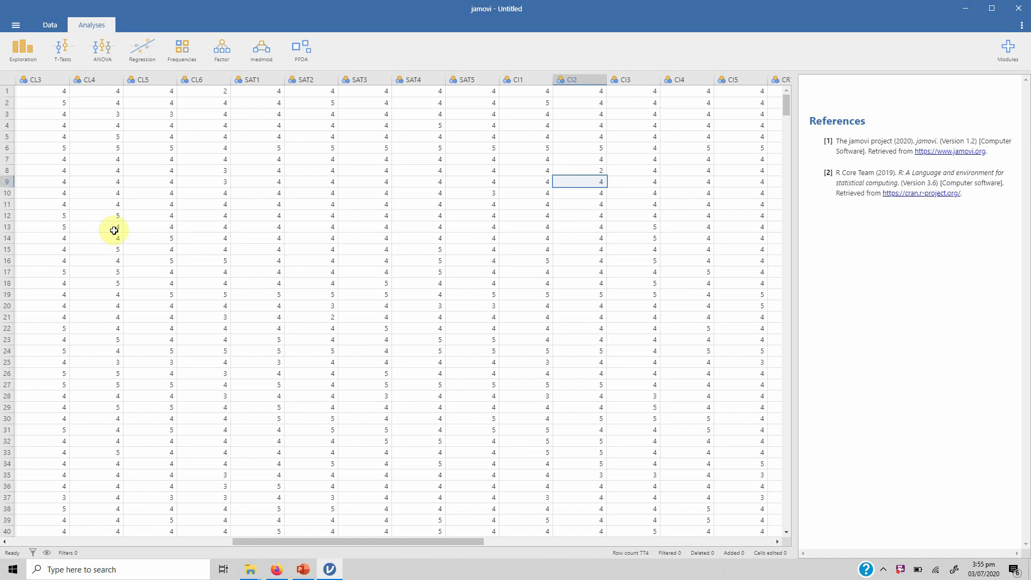
Step: Switch to the Data tab and select the CSR1–CSR8 columns, then CL1
{"action": "left_click", "coordinate": [50, 25]}
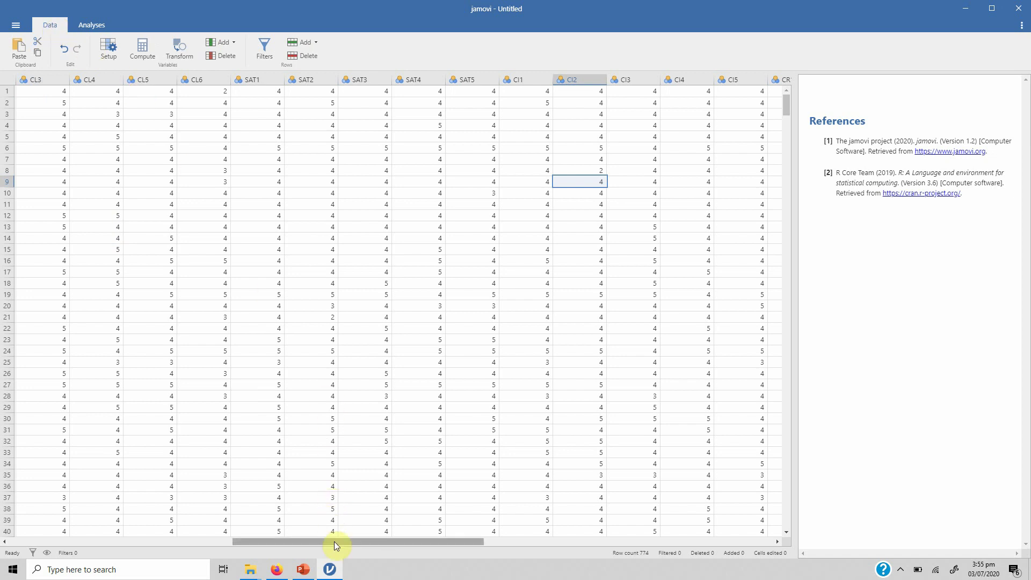
{"action": "left_click_drag", "start_coordinate": [334, 541], "coordinate": [72, 530]}
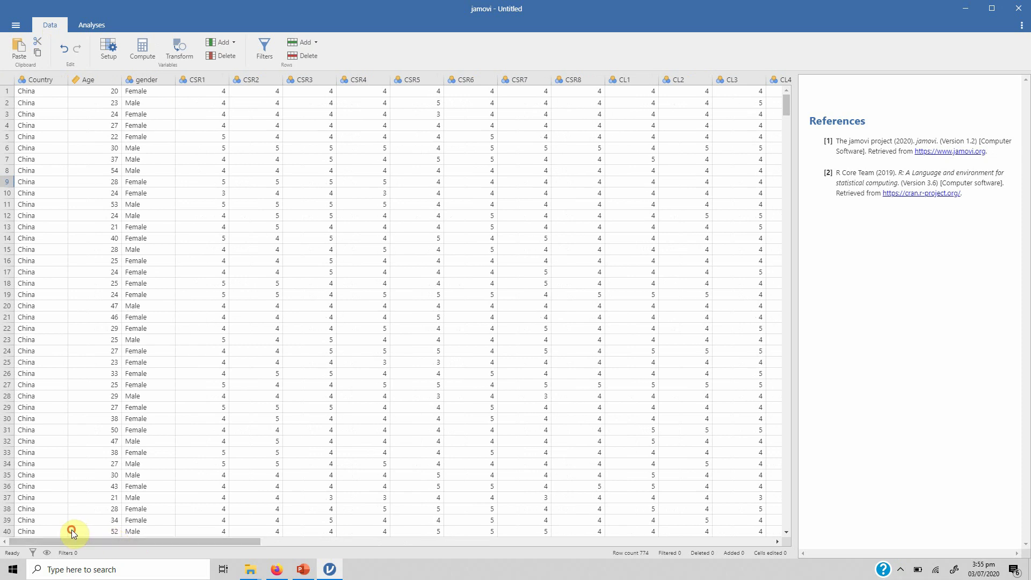
{"action": "left_click", "coordinate": [194, 79]}
{"action": "left_click", "coordinate": [258, 79], "text": "shift"}
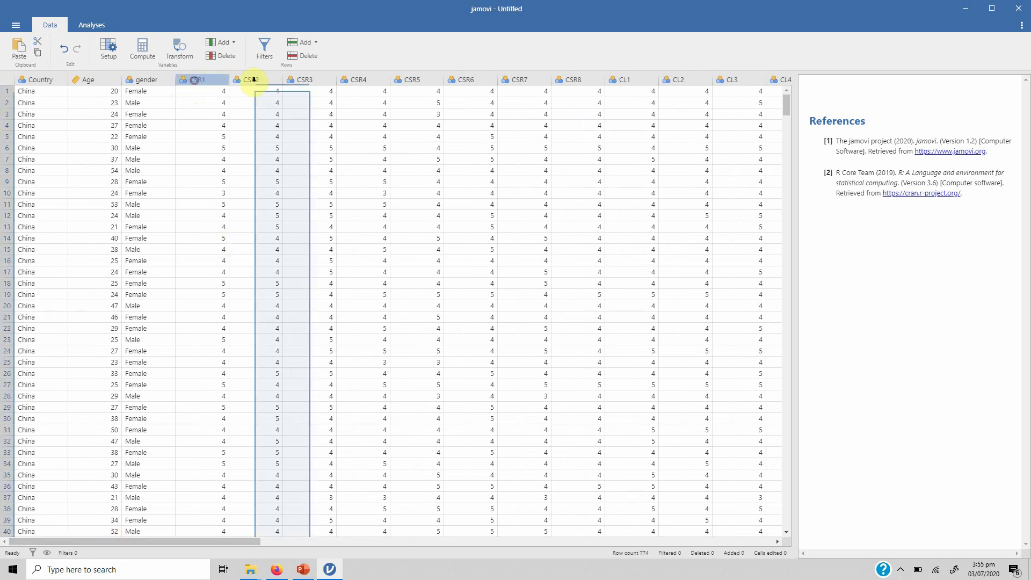
{"action": "left_click_drag", "start_coordinate": [275, 79], "coordinate": [583, 81]}
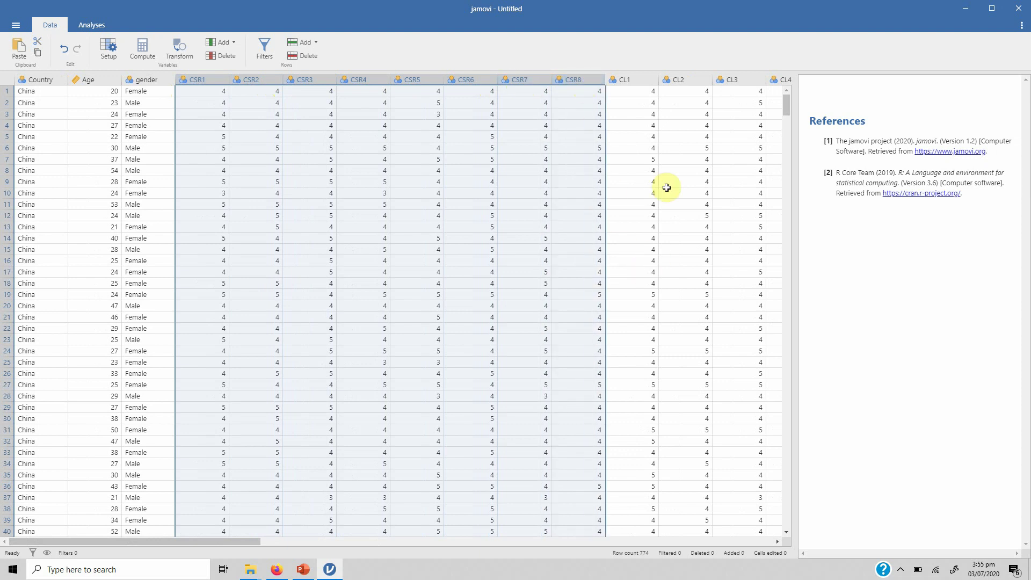
{"action": "left_click", "coordinate": [638, 79]}
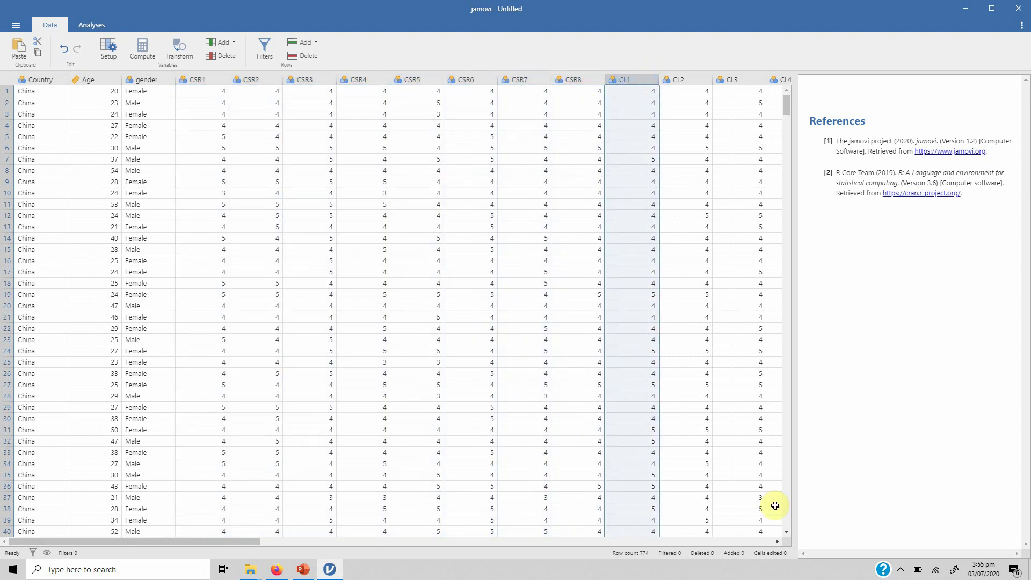
Step: Scroll across the item columns and select SAT1 through SAT5
{"action": "left_click", "coordinate": [779, 543]}
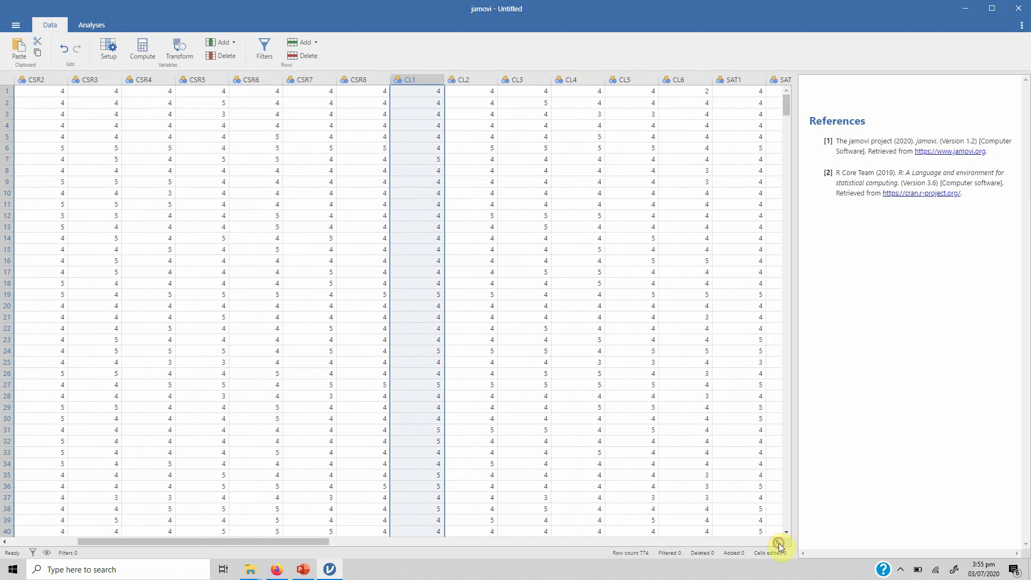
{"action": "left_click_drag", "start_coordinate": [779, 543], "coordinate": [779, 543]}
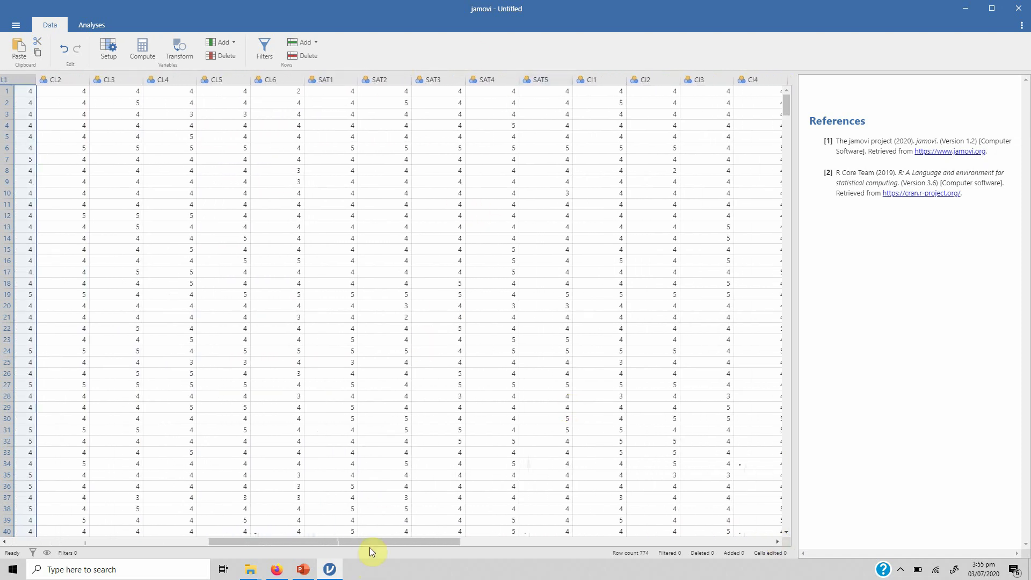
{"action": "left_click_drag", "start_coordinate": [371, 542], "coordinate": [686, 541]}
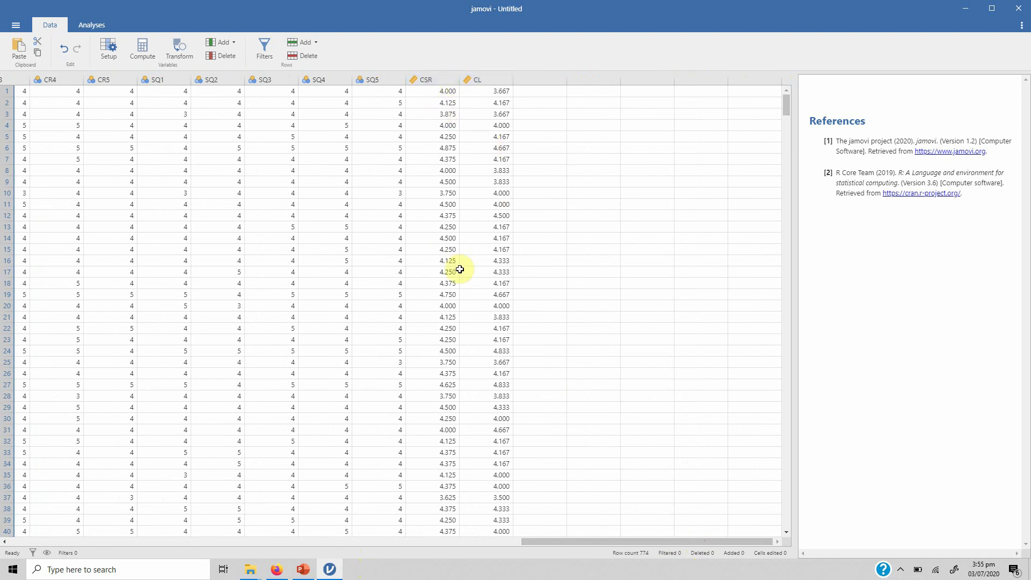
{"action": "left_click_drag", "start_coordinate": [541, 543], "coordinate": [105, 548]}
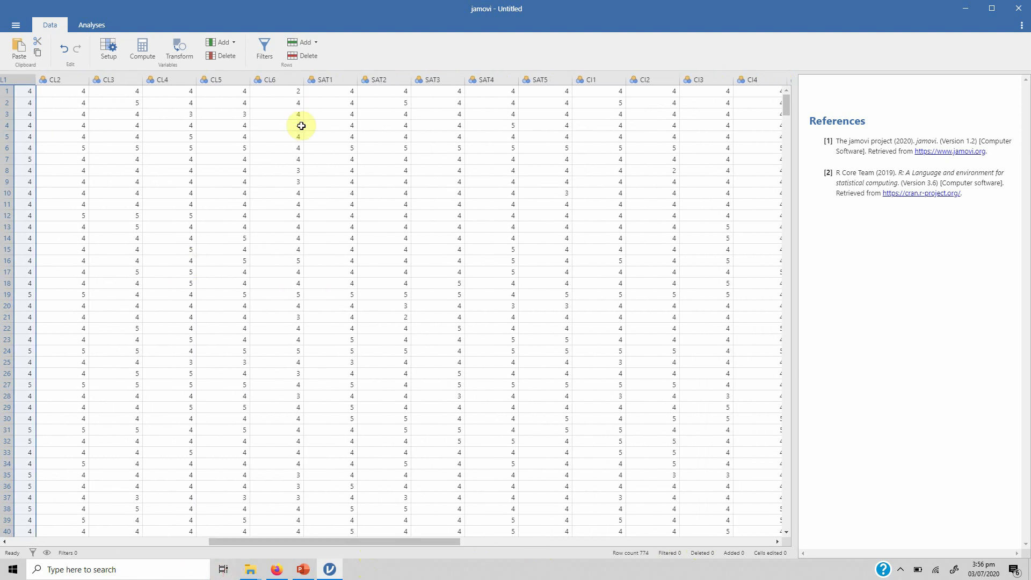
{"action": "left_click_drag", "start_coordinate": [325, 83], "coordinate": [536, 82]}
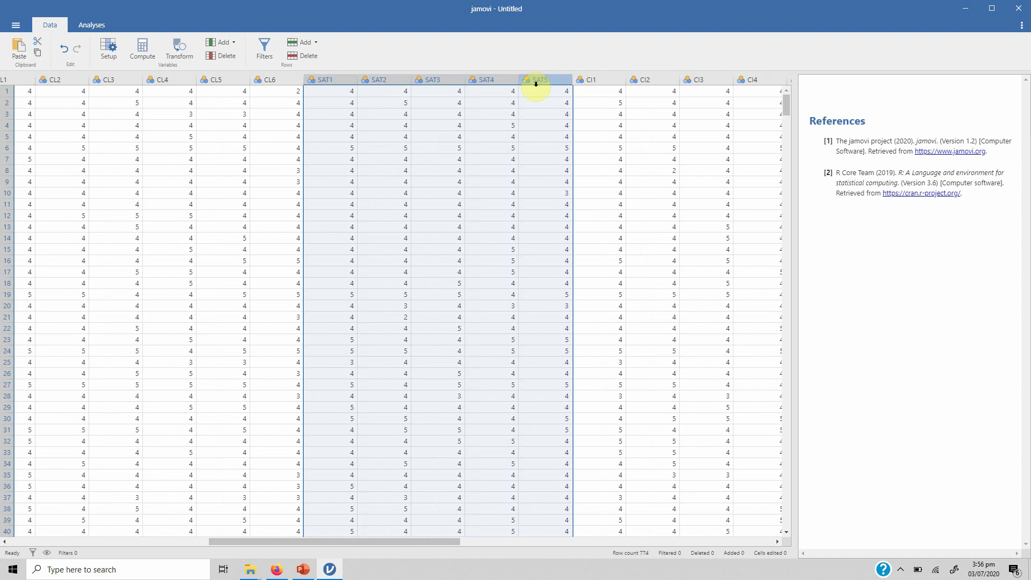
Step: Insert a computed variable before CI1 and rename it from W to SAT
{"action": "left_click", "coordinate": [594, 79]}
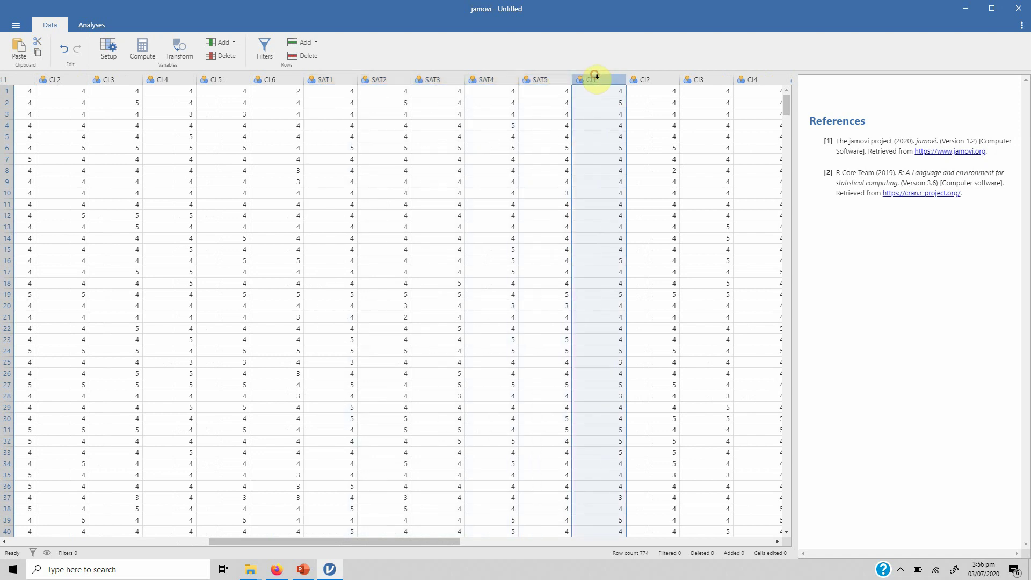
{"action": "left_click", "coordinate": [237, 43]}
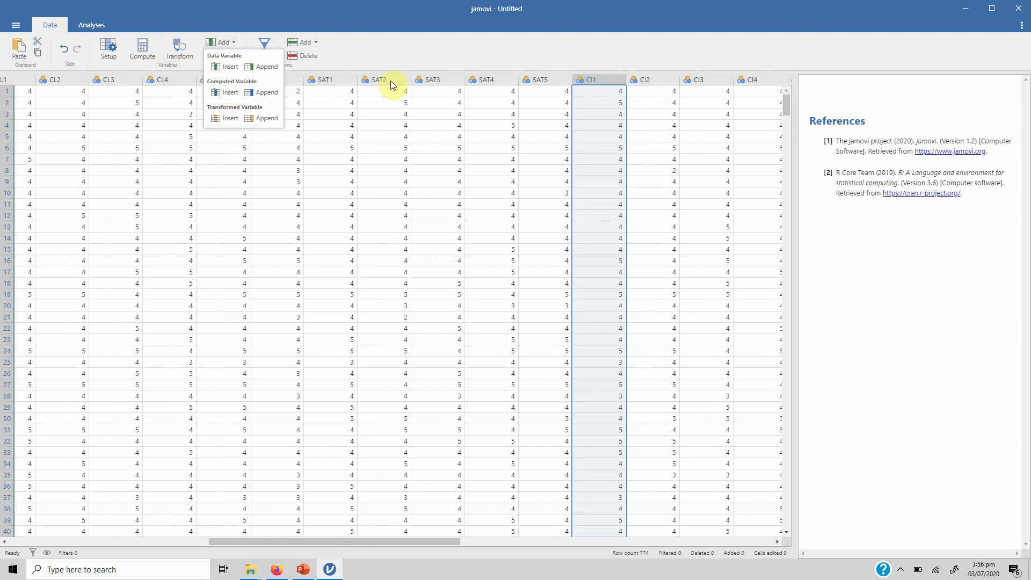
{"action": "left_click", "coordinate": [219, 96]}
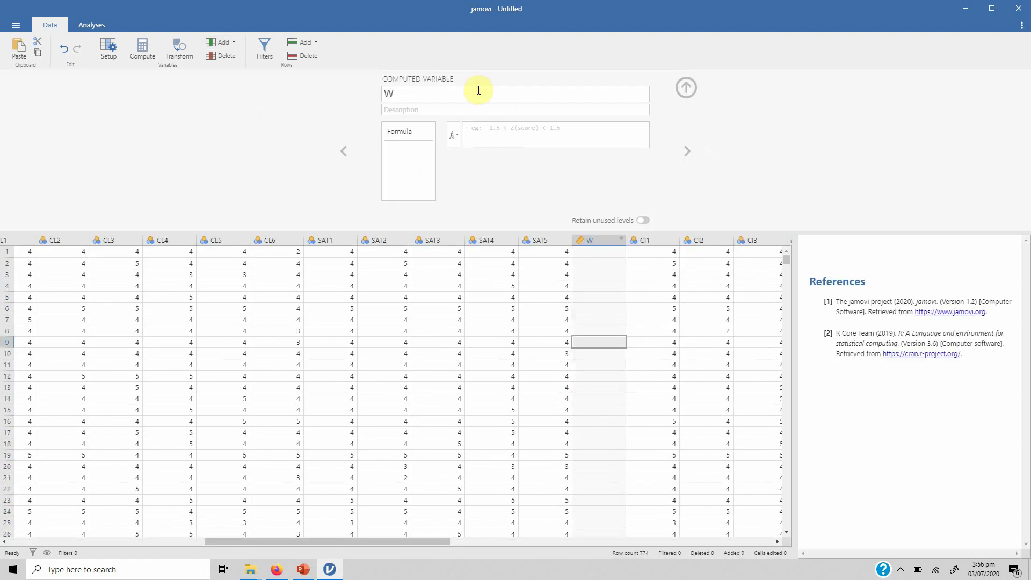
{"action": "left_click_drag", "start_coordinate": [414, 95], "coordinate": [374, 93]}
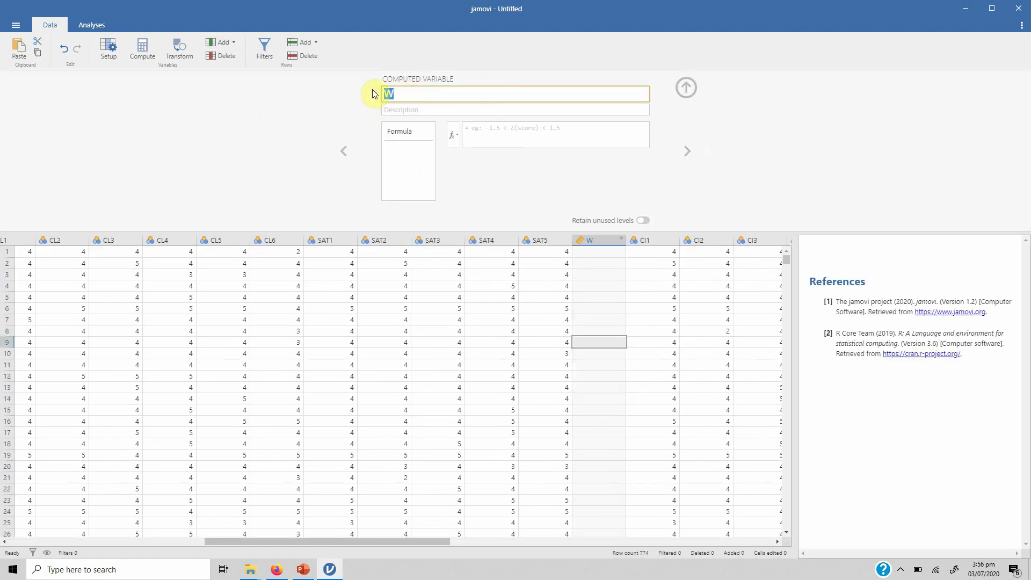
{"action": "type", "text": "SAT"}
Step: Begin SAT's formula with the MEAN function from the function list
{"action": "left_click", "coordinate": [455, 134]}
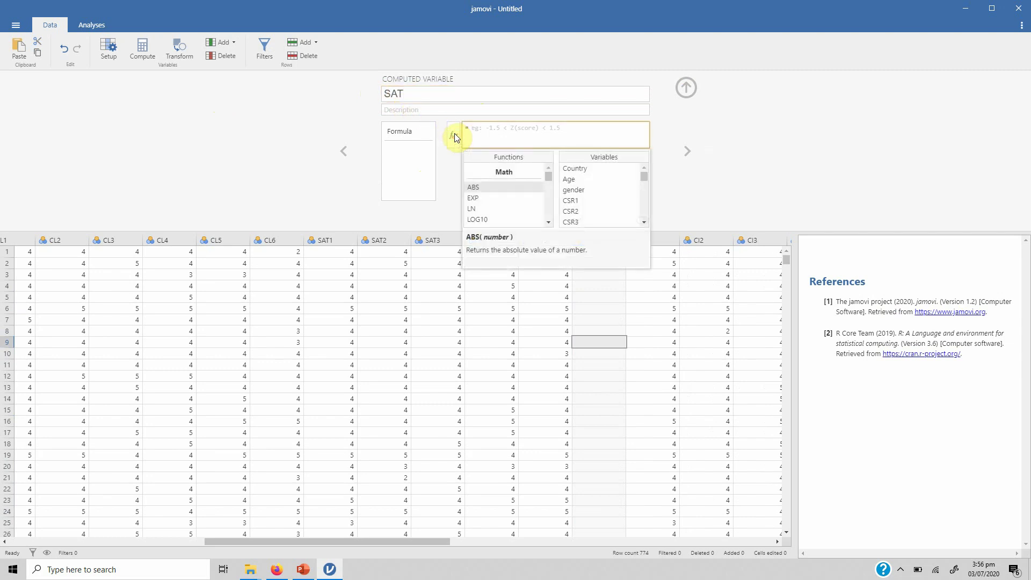
{"action": "left_click", "coordinate": [548, 221]}
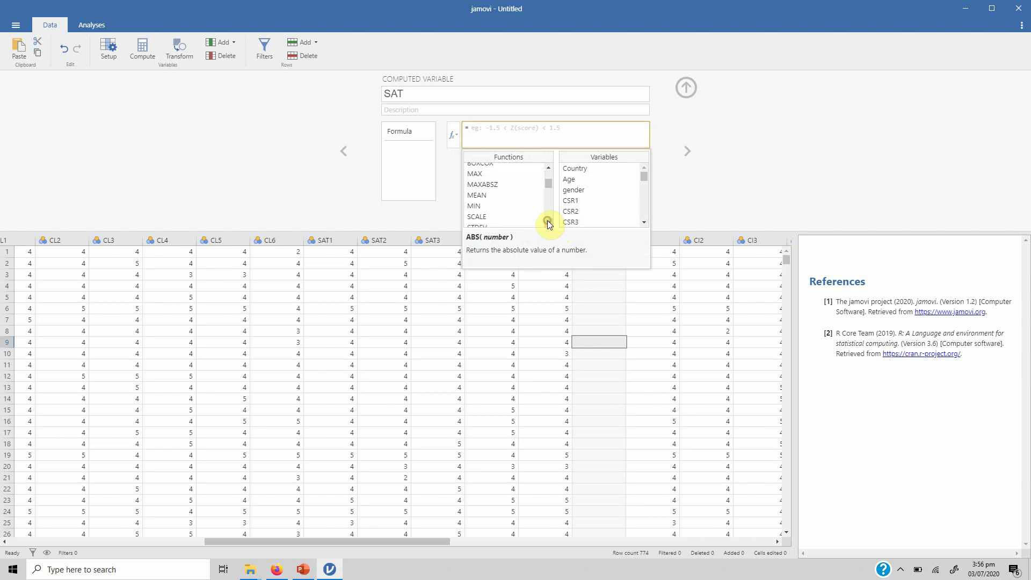
{"action": "double_click", "coordinate": [499, 202]}
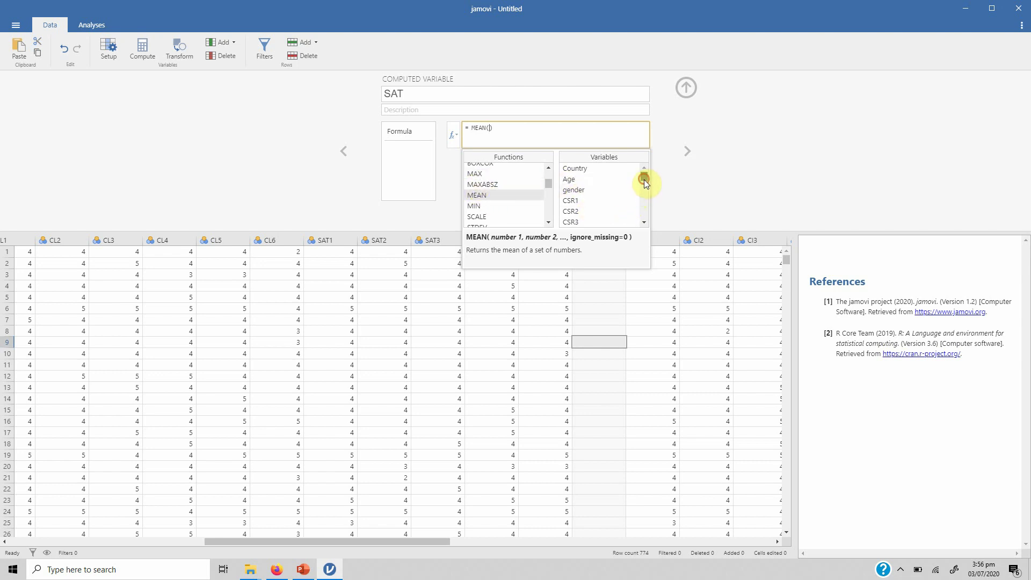
Step: Fill MEAN with SAT1, SAT2, SAT3, SAT4 and SAT5, separated by commas
{"action": "left_click_drag", "start_coordinate": [643, 180], "coordinate": [644, 195]}
{"action": "double_click", "coordinate": [589, 192]}
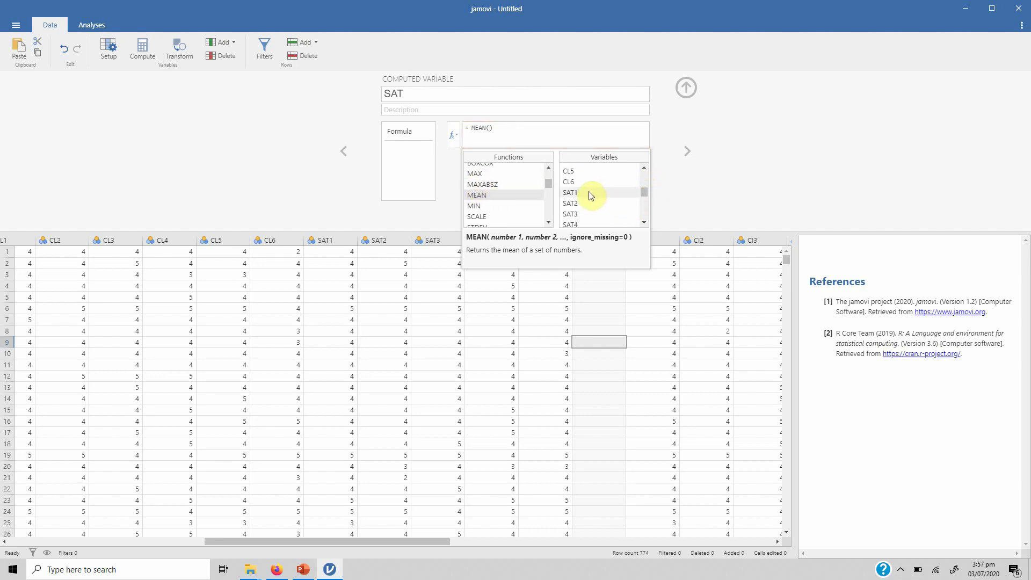
{"action": "type", "text": ","}
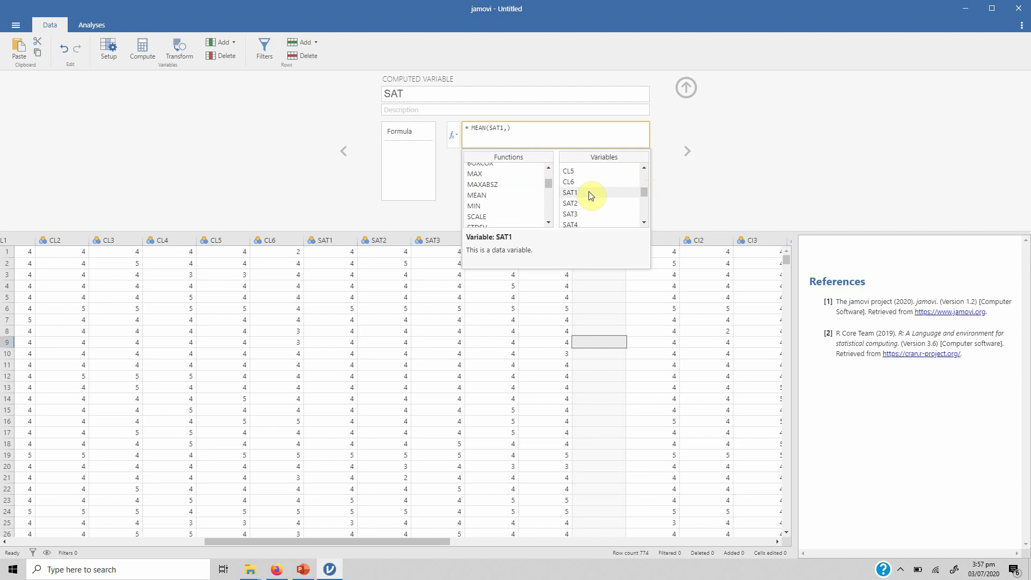
{"action": "double_click", "coordinate": [586, 204]}
{"action": "type", "text": ","}
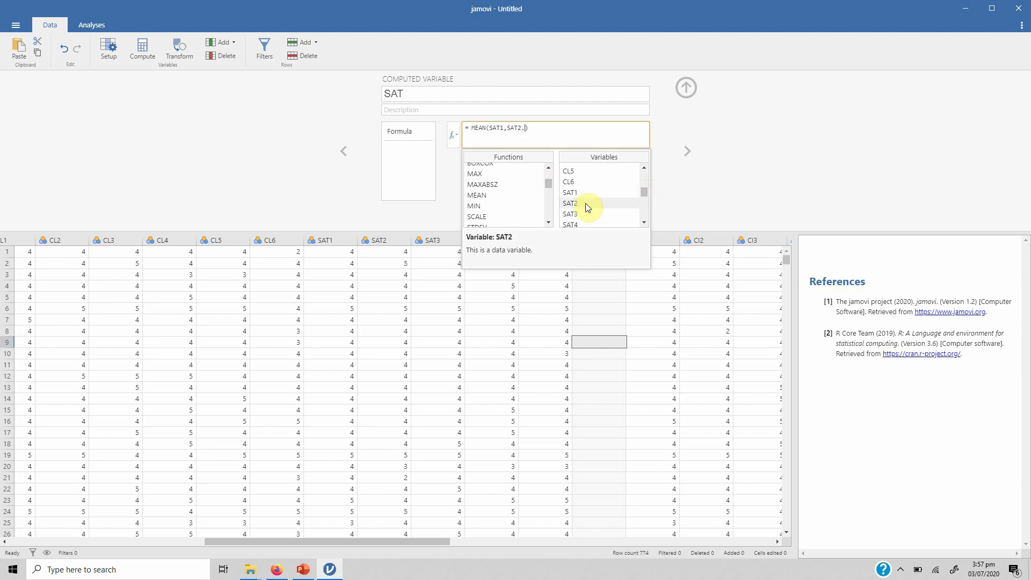
{"action": "double_click", "coordinate": [581, 214]}
{"action": "type", "text": ","}
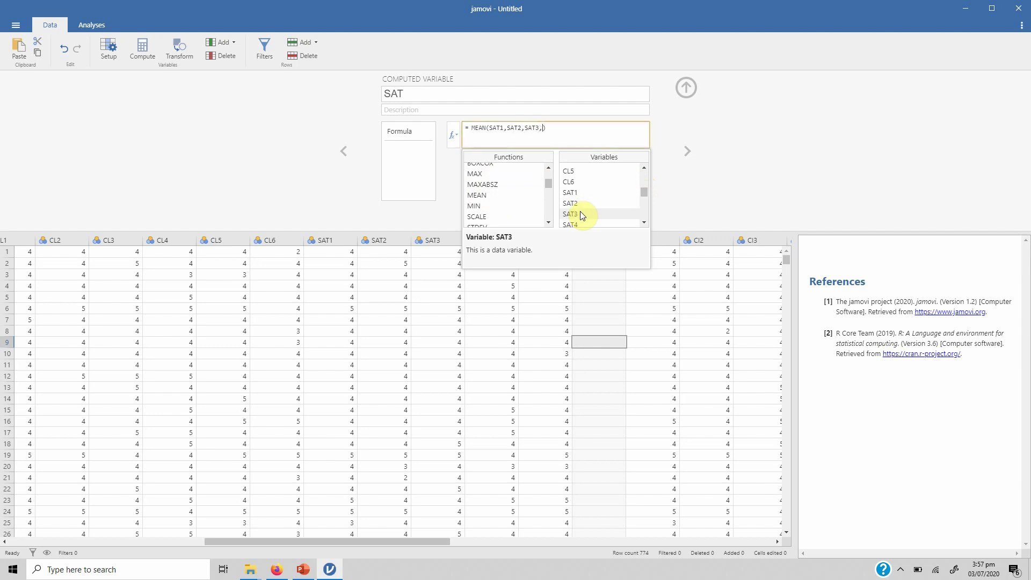
{"action": "double_click", "coordinate": [580, 225]}
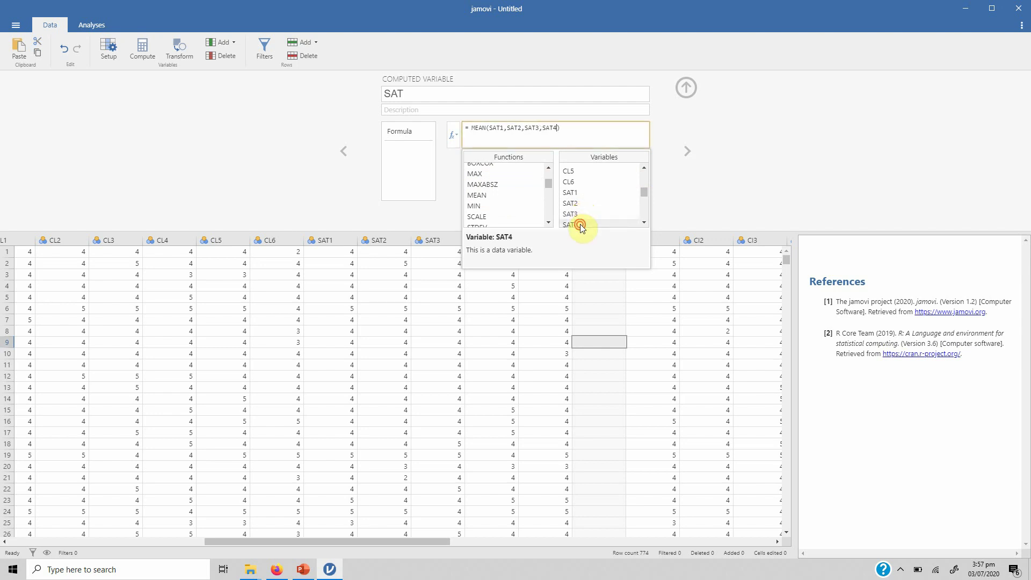
{"action": "left_click", "coordinate": [644, 222]}
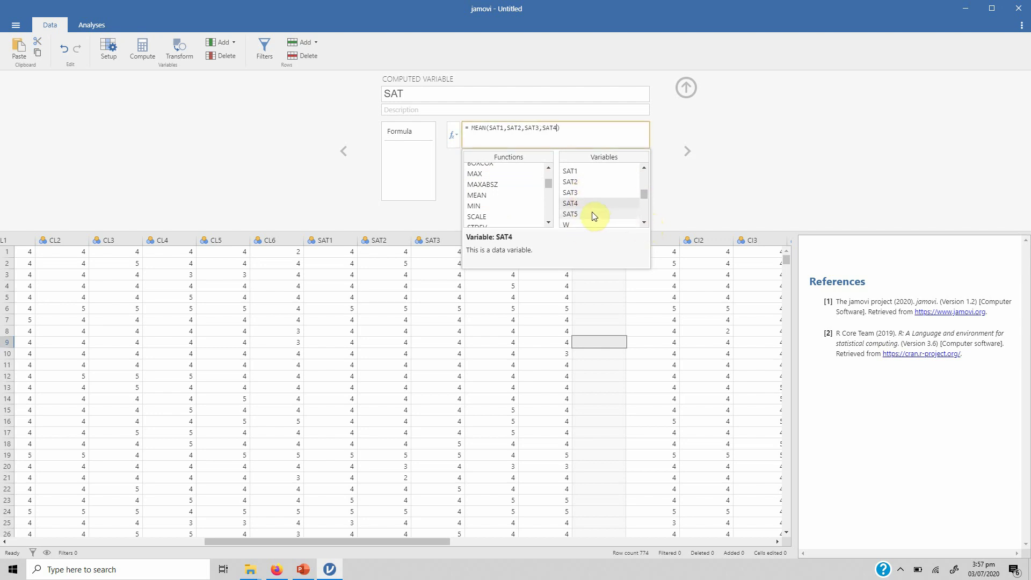
{"action": "type", "text": ","}
{"action": "double_click", "coordinate": [592, 211]}
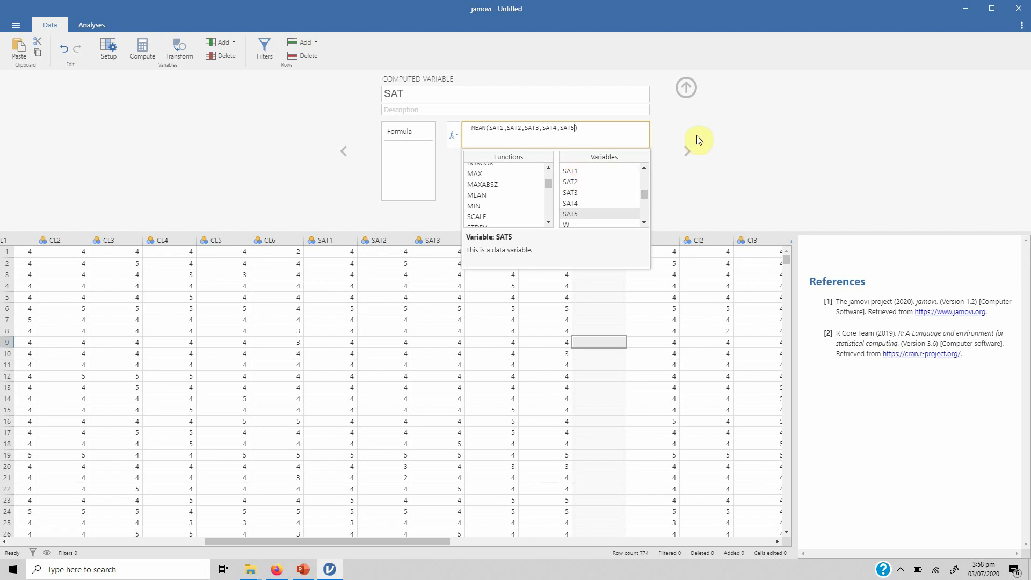
Step: Apply the formula MEAN(SAT1,SAT2,SAT3,SAT4,SAT5) and check the computed SAT values
{"action": "left_click", "coordinate": [600, 132]}
{"action": "key", "text": "Return"}
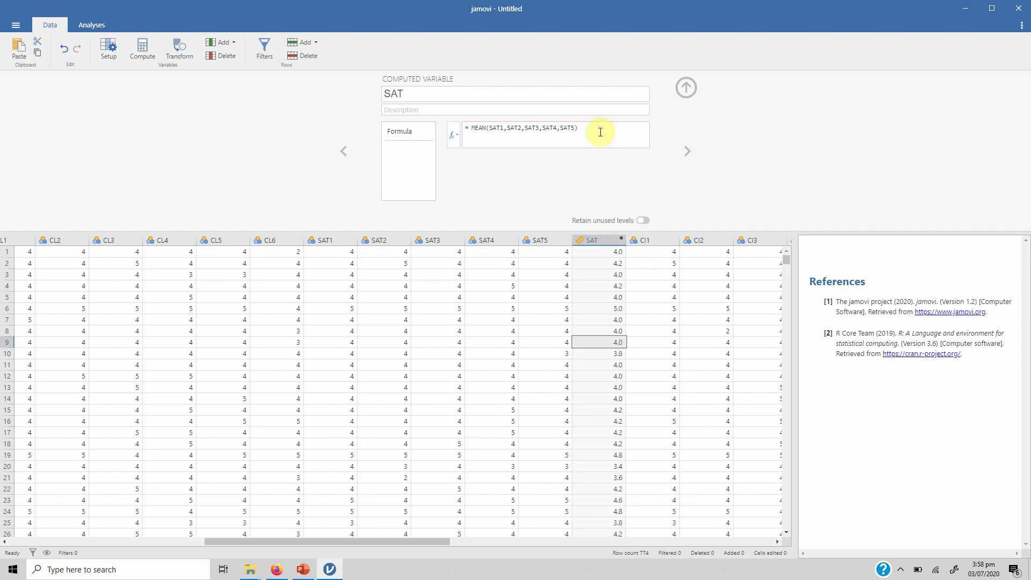
{"action": "left_click", "coordinate": [595, 252]}
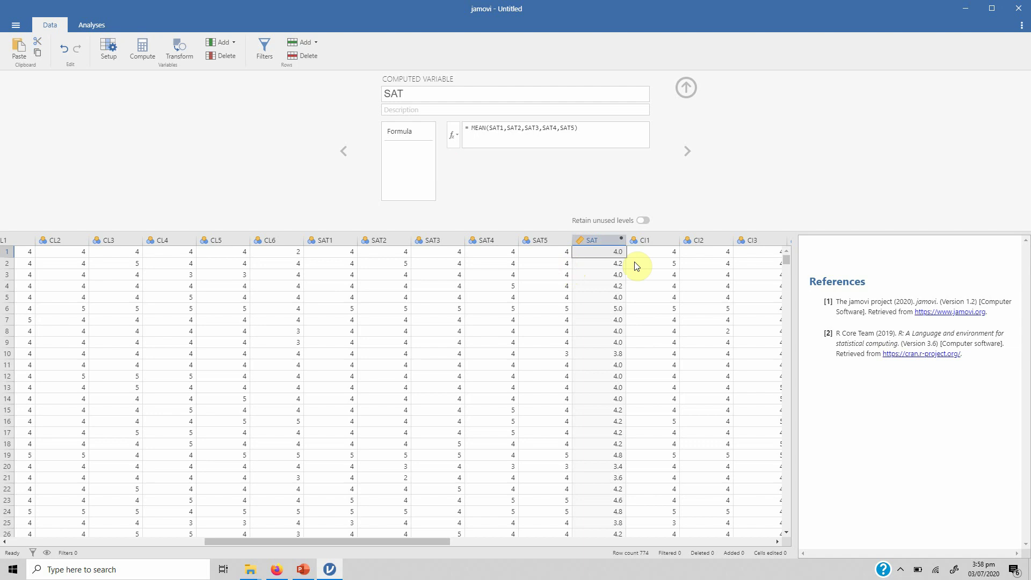
{"action": "left_click_drag", "start_coordinate": [423, 543], "coordinate": [676, 577]}
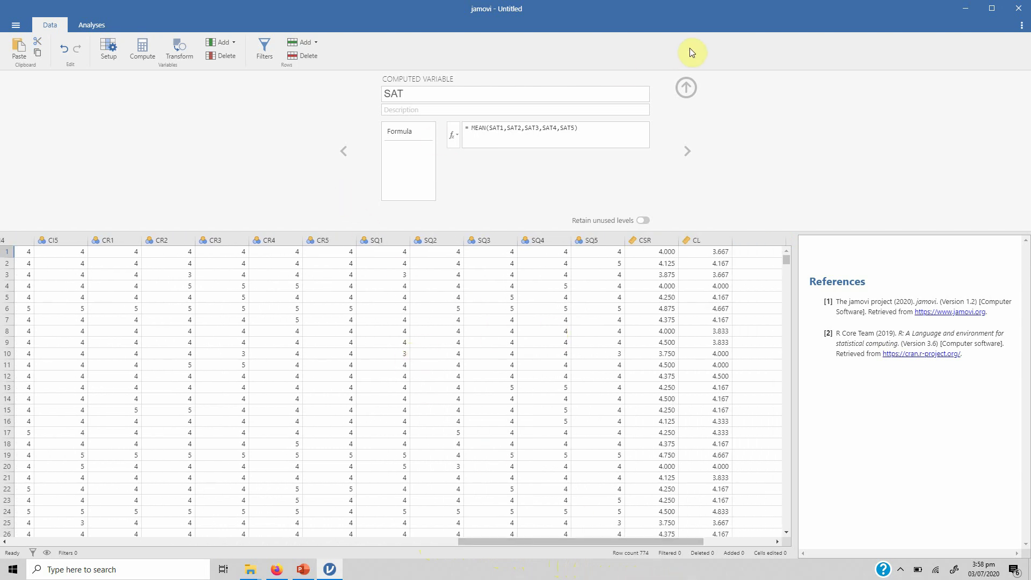
Step: Collapse SAT's setup panel, select the SQ5 column and bring up the Add choices
{"action": "left_click", "coordinate": [686, 87]}
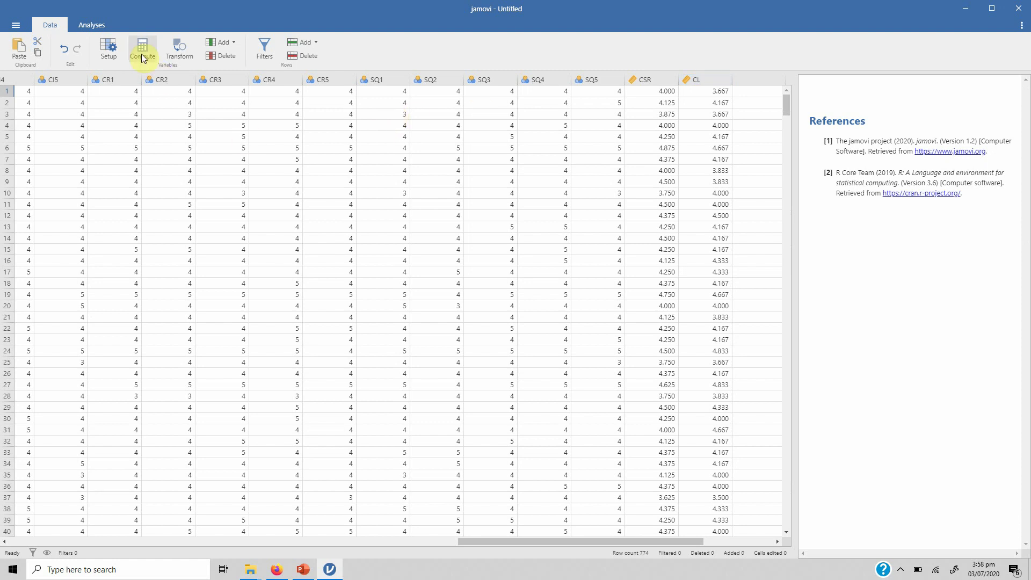
{"action": "left_click", "coordinate": [235, 43]}
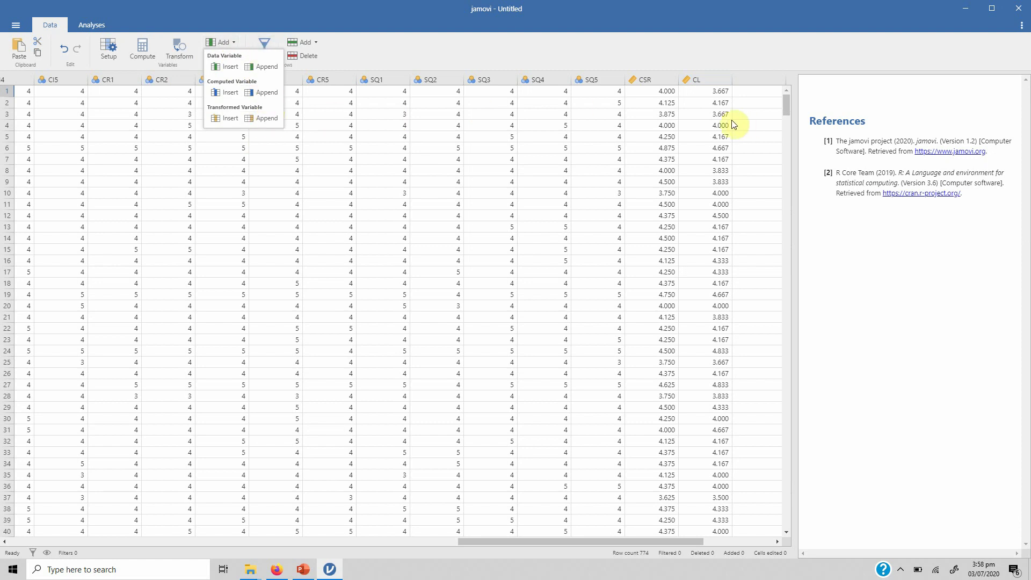
{"action": "left_click", "coordinate": [307, 79]}
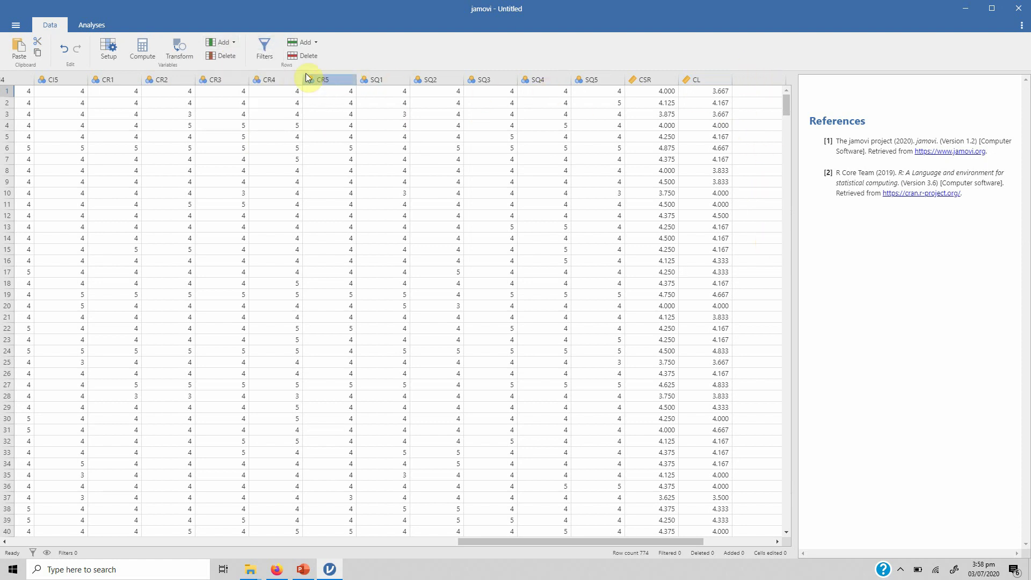
{"action": "left_click", "coordinate": [603, 80]}
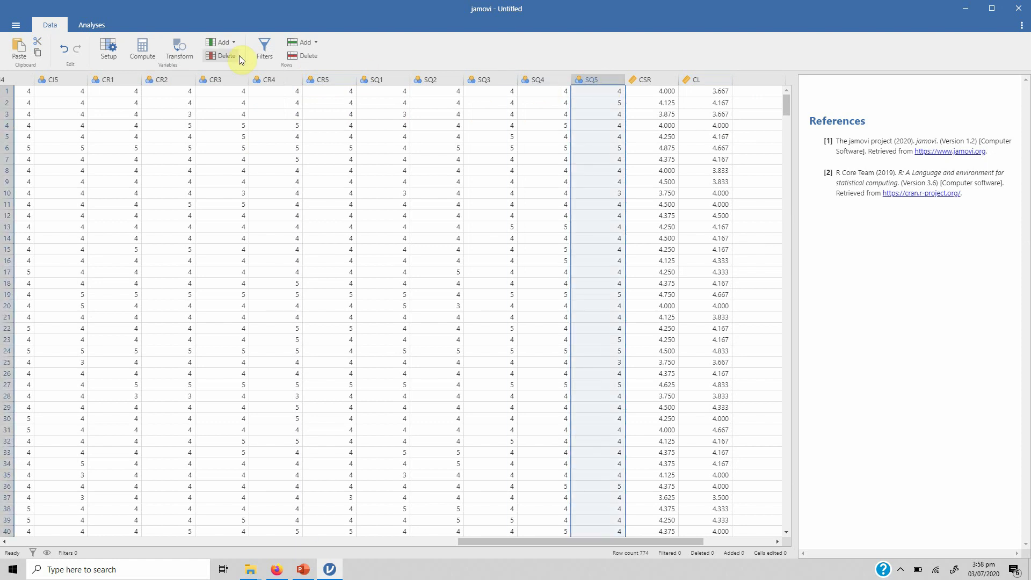
{"action": "left_click", "coordinate": [224, 44]}
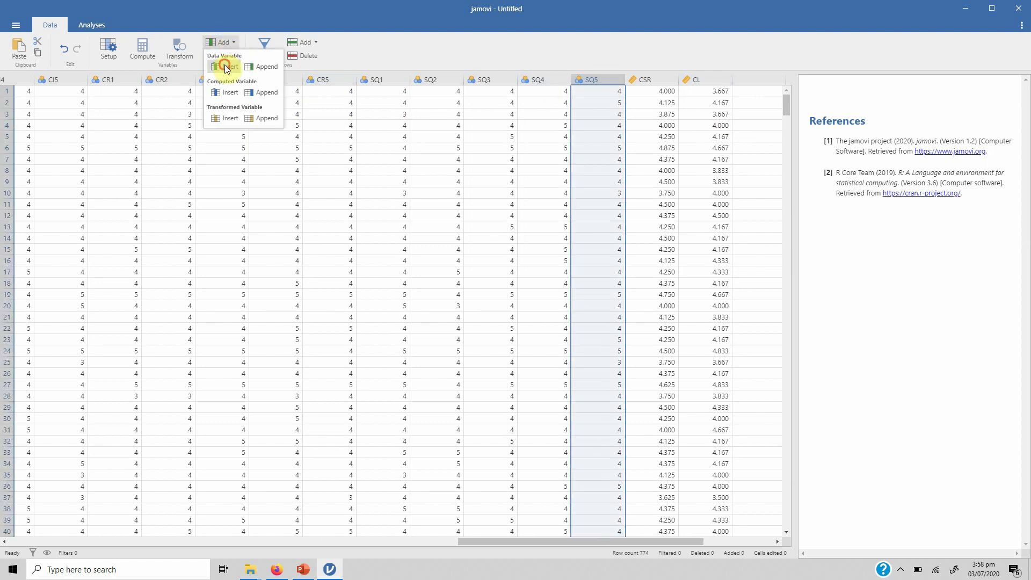
Step: Insert a data variable MJ1 before SQ5, Ordinal measure type, Integer data type
{"action": "left_click", "coordinate": [224, 65]}
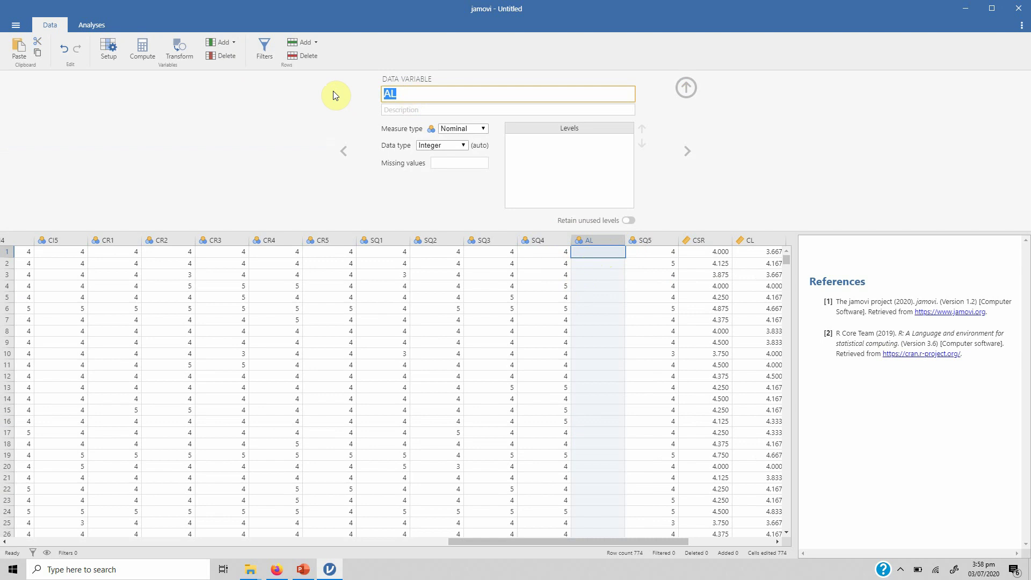
{"action": "type", "text": "MJ1"}
{"action": "left_click", "coordinate": [476, 129]}
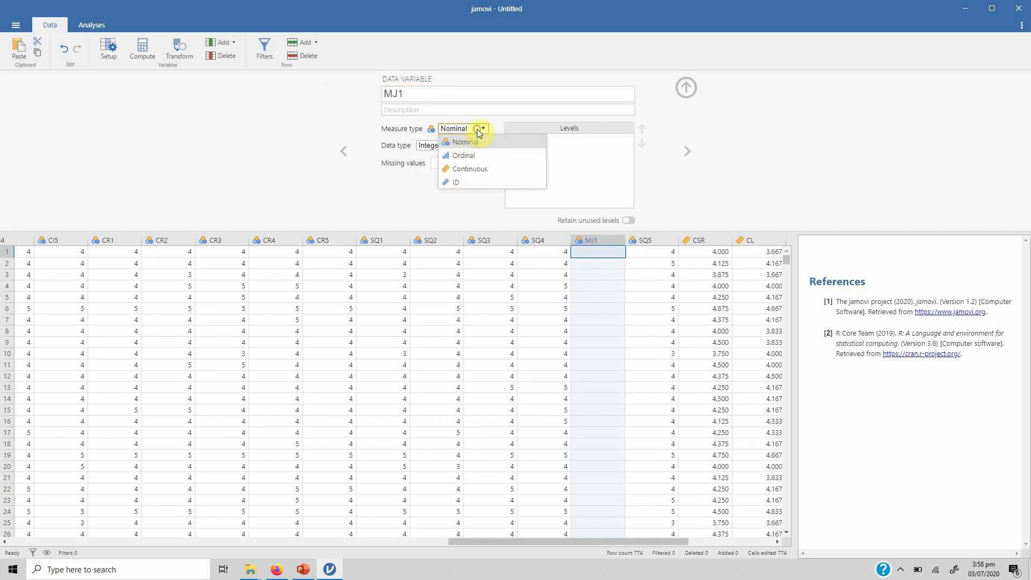
{"action": "left_click", "coordinate": [467, 156]}
{"action": "left_click", "coordinate": [454, 149]}
{"action": "left_click", "coordinate": [451, 147]}
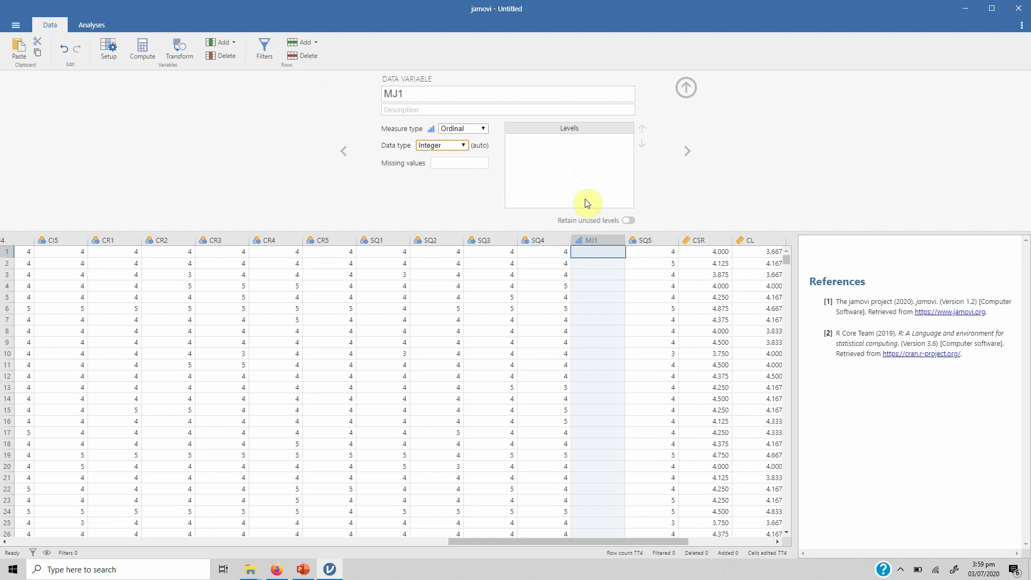
Step: Enter the values 1, 2, 3, 4 and 5 into MJ1's rows 1–5
{"action": "left_click", "coordinate": [595, 255]}
{"action": "type", "text": "1"}
{"action": "left_click", "coordinate": [576, 253]}
{"action": "key", "text": "Return"}
{"action": "type", "text": "2"}
{"action": "key", "text": "Return"}
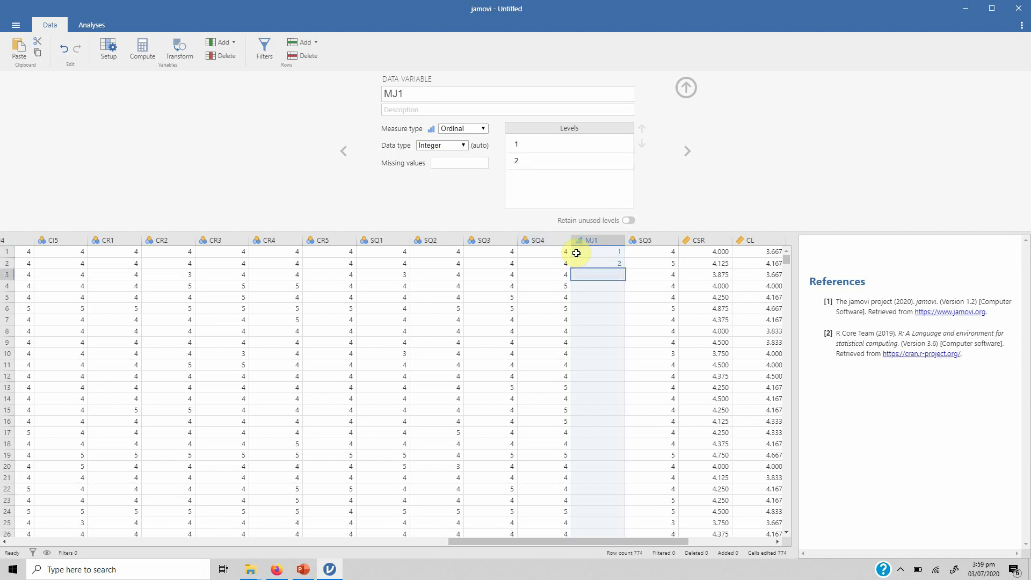
{"action": "type", "text": "3"}
{"action": "key", "text": "Return"}
{"action": "type", "text": "4"}
{"action": "key", "text": "Return"}
{"action": "type", "text": "5"}
{"action": "key", "text": "Return"}
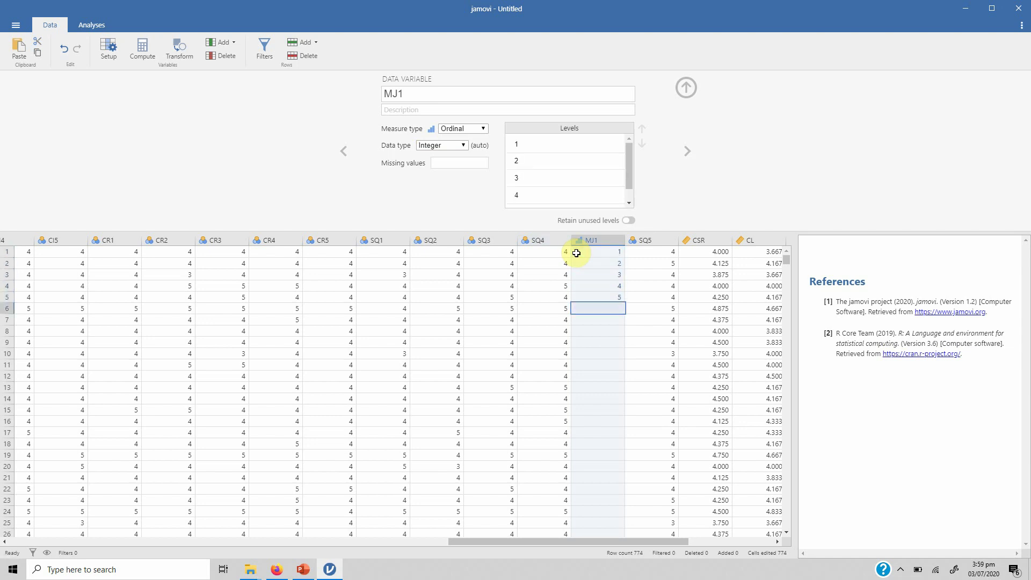
Step: Label MJ1's level 1 as 'Strongly Disagree'
{"action": "left_click", "coordinate": [530, 144]}
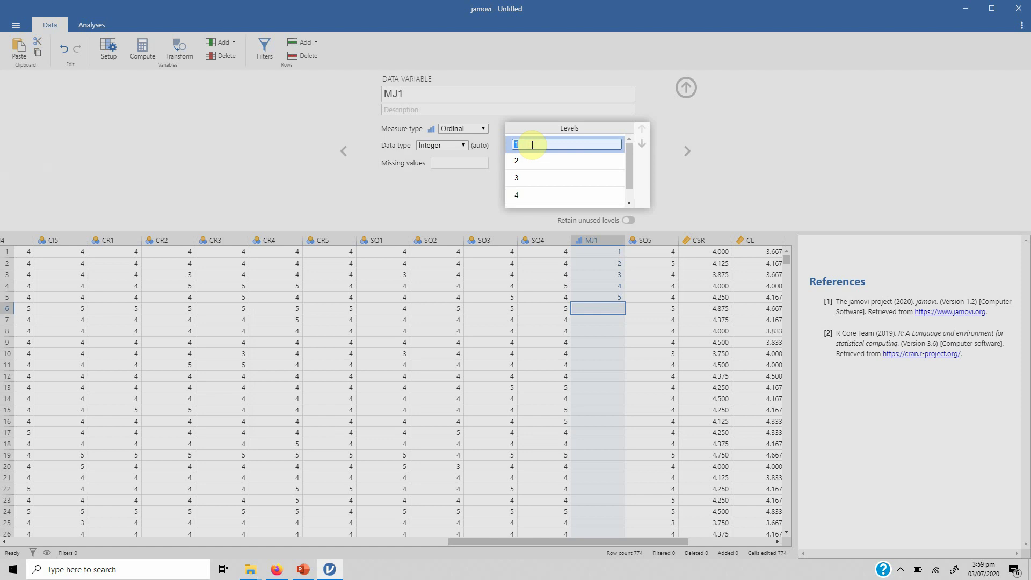
{"action": "type", "text": "Strongly Disagree"}
{"action": "key", "text": "Return"}
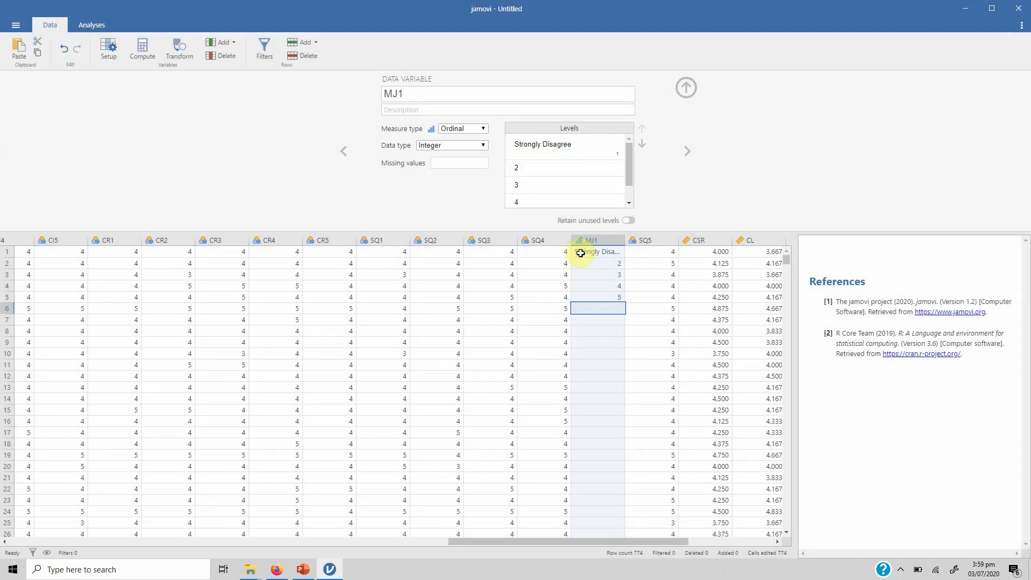
Step: Widen the MJ1 column and enter 1 (Strongly Disagree) in row 6
{"action": "left_click_drag", "start_coordinate": [626, 240], "coordinate": [661, 239]}
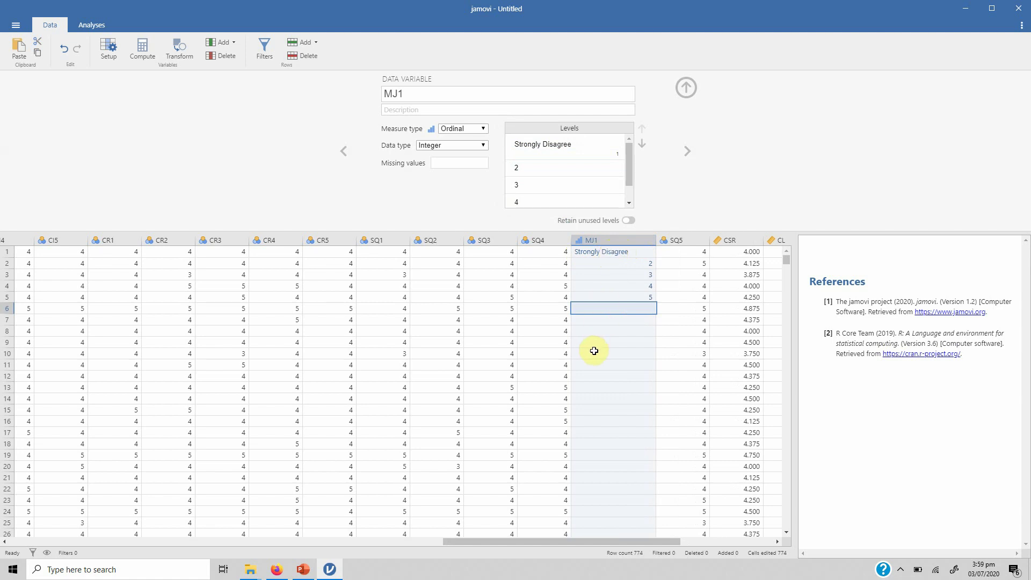
{"action": "type", "text": "1"}
{"action": "key", "text": "Return"}
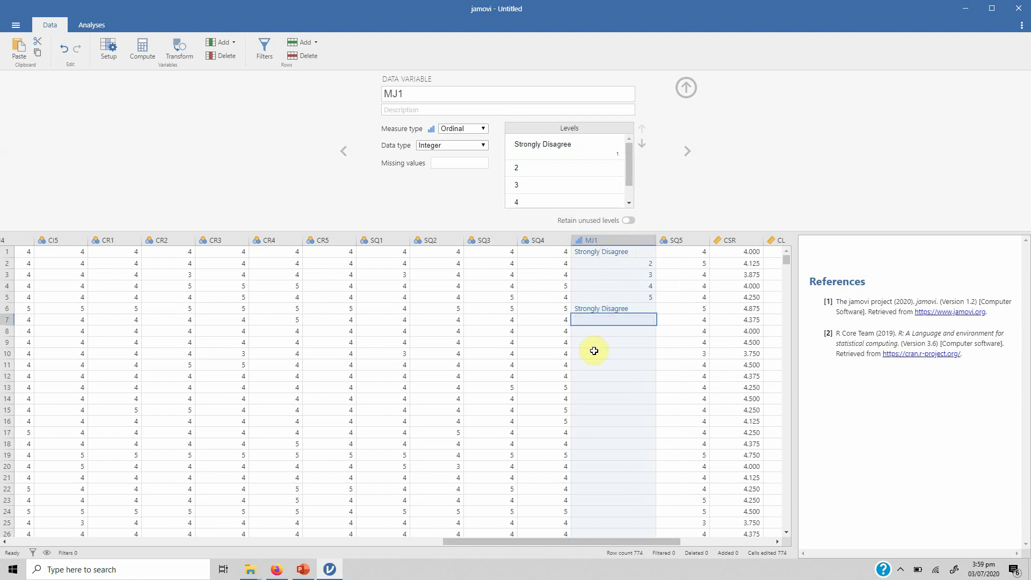
Step: Open SQ4's variable settings and inspect its levels, leaving them unchanged
{"action": "left_click", "coordinate": [537, 243]}
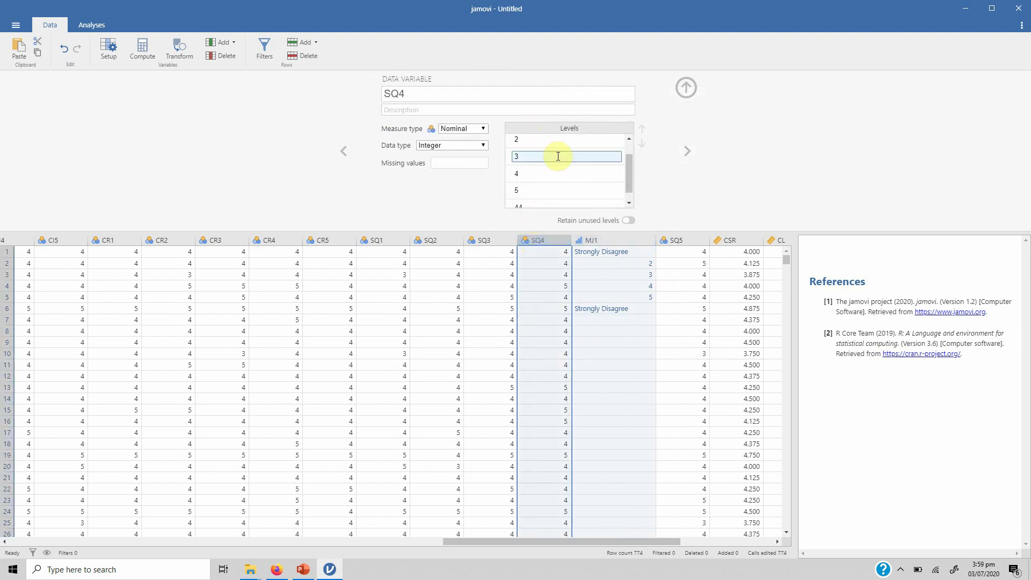
{"action": "left_click", "coordinate": [564, 139]}
{"action": "key", "text": "Return"}
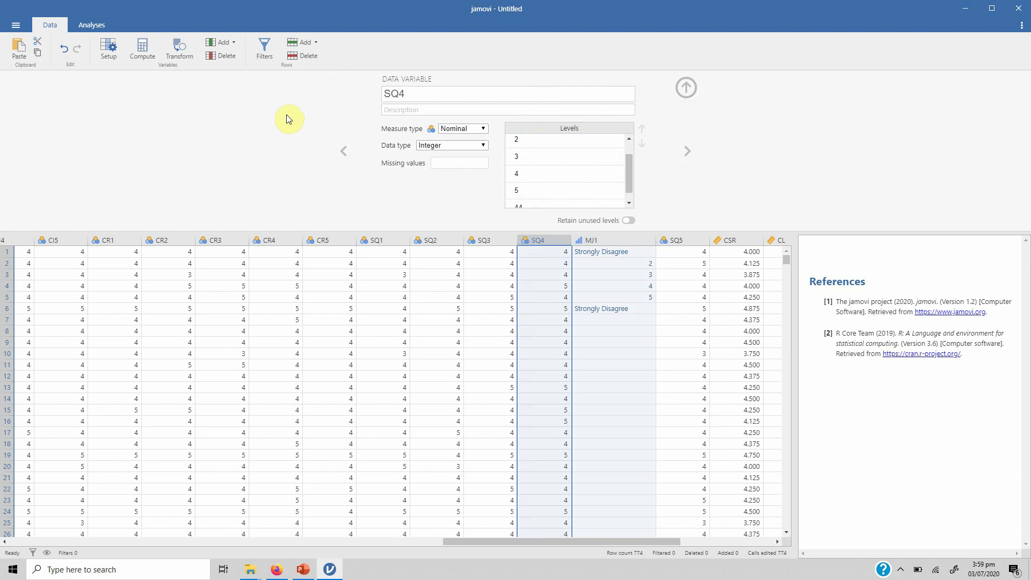
Step: Delete the MJ1 variable from its header's context menu and confirm with OK
{"action": "left_click", "coordinate": [596, 240]}
{"action": "right_click", "coordinate": [595, 239]}
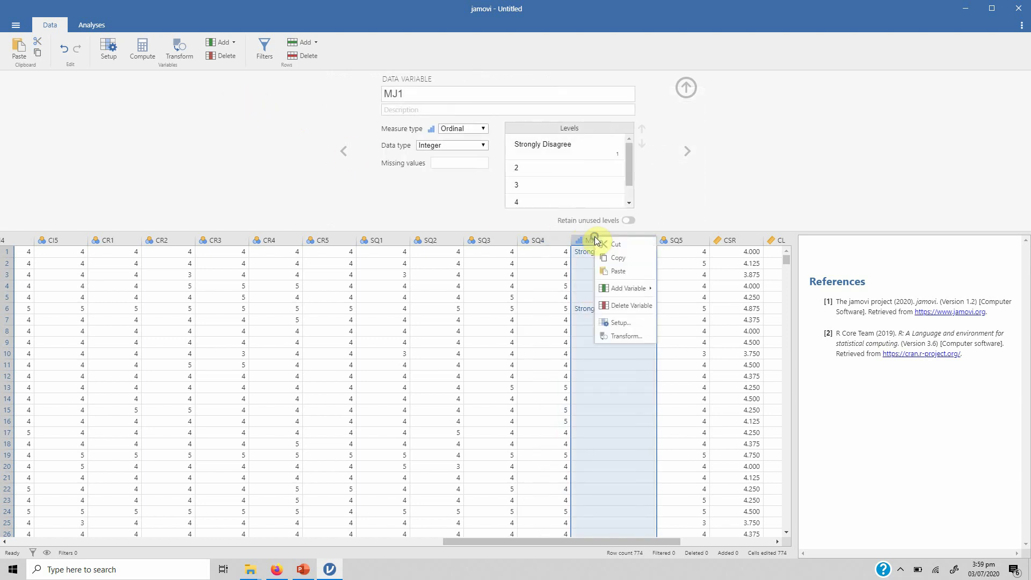
{"action": "left_click", "coordinate": [622, 307]}
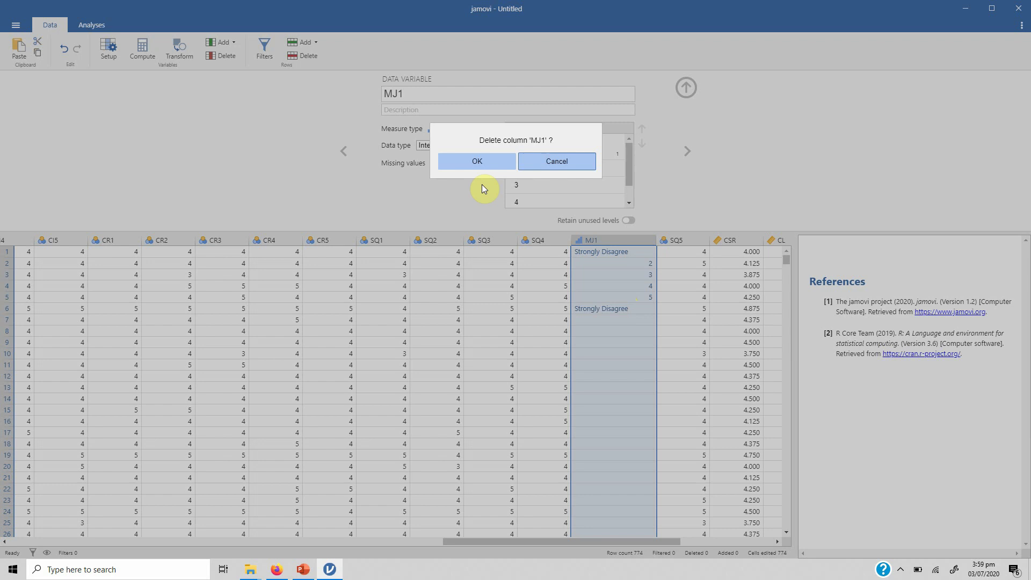
{"action": "left_click", "coordinate": [473, 157]}
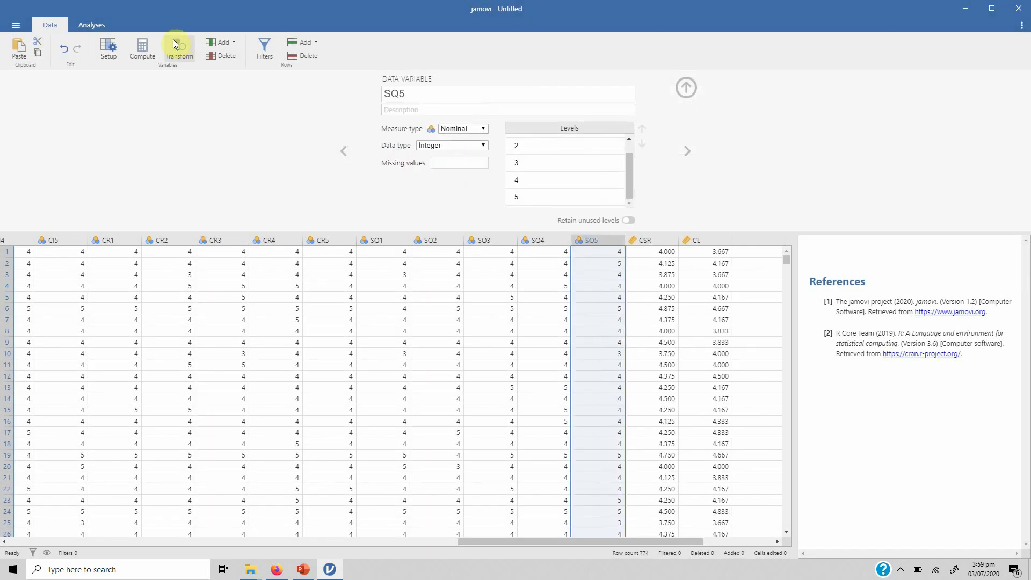
{"action": "left_click", "coordinate": [234, 43]}
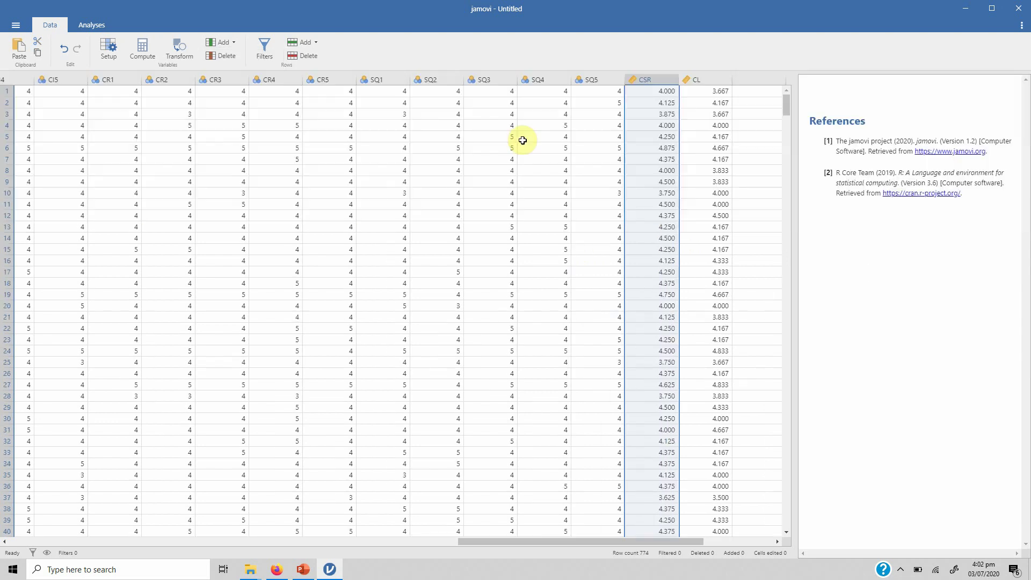
Step: Insert a transformed variable named SQ5R after SQ5, using SQ5 as its source
{"action": "left_click", "coordinate": [220, 42]}
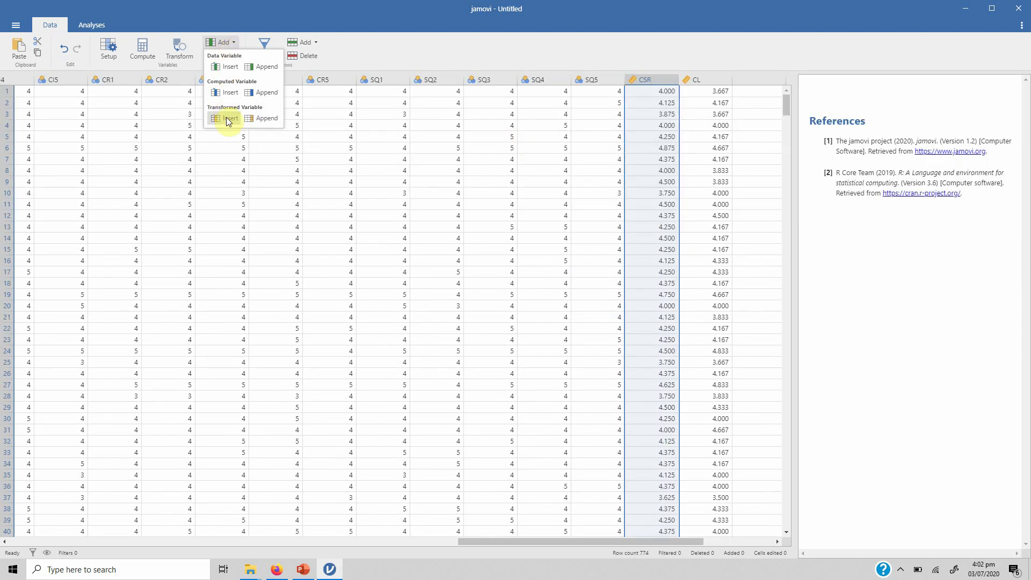
{"action": "left_click", "coordinate": [229, 118]}
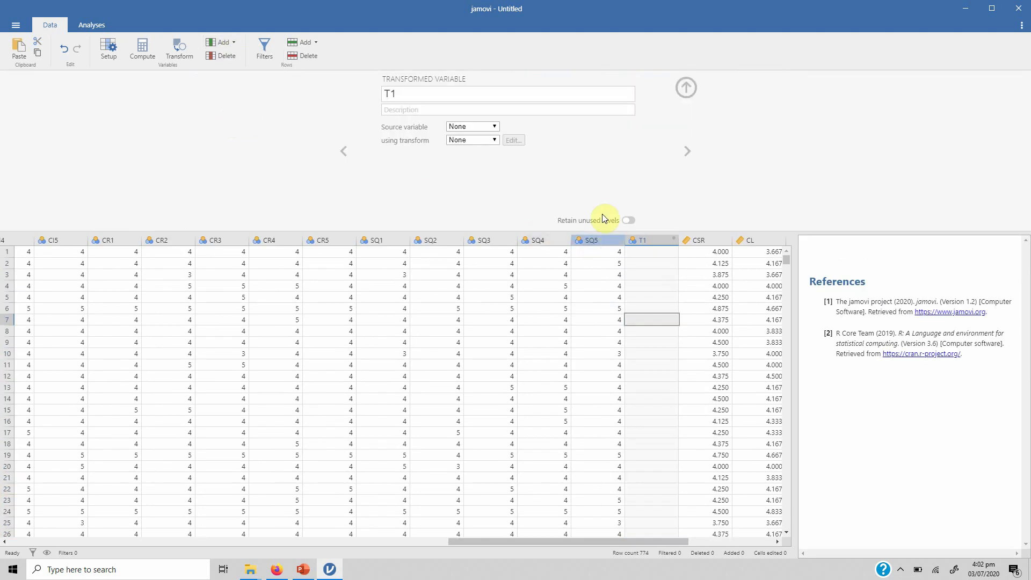
{"action": "left_click", "coordinate": [421, 94]}
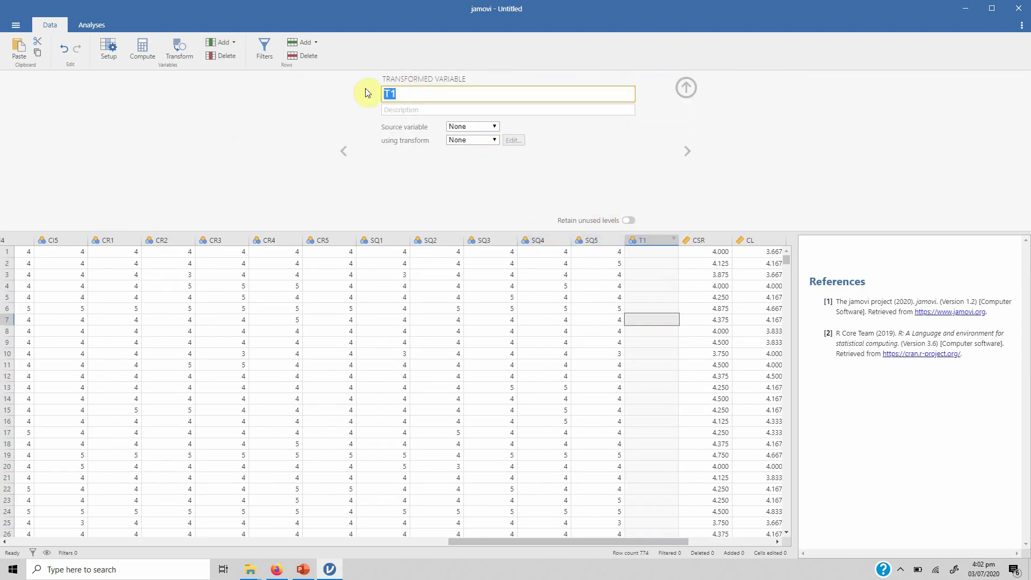
{"action": "type", "text": "SQ_6"}
{"action": "key", "text": "BackSpace"}
{"action": "key", "text": "BackSpace"}
{"action": "type", "text": "5R"}
{"action": "left_click", "coordinate": [494, 129]}
{"action": "left_click_drag", "start_coordinate": [547, 161], "coordinate": [547, 246]}
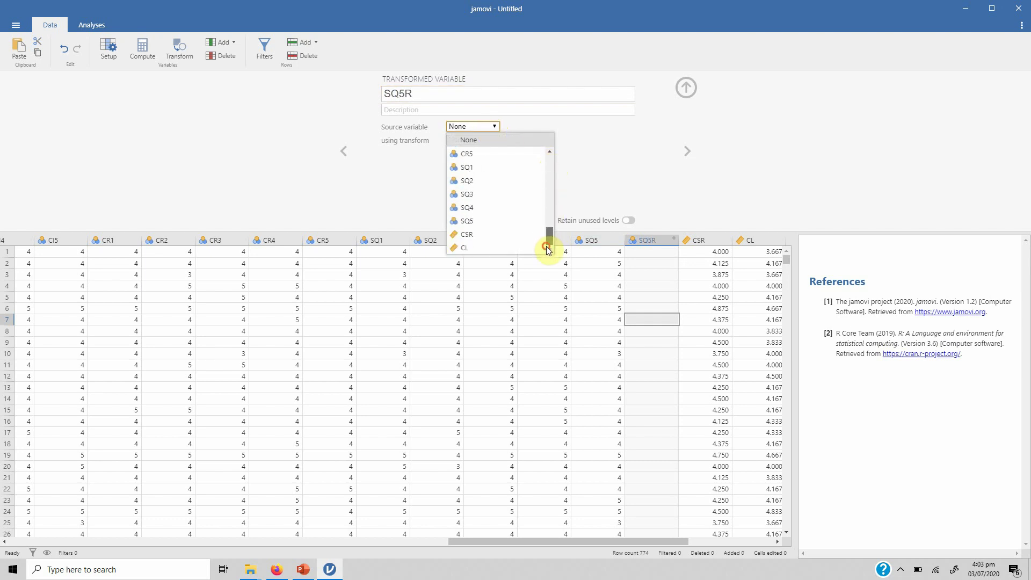
{"action": "left_click", "coordinate": [499, 227]}
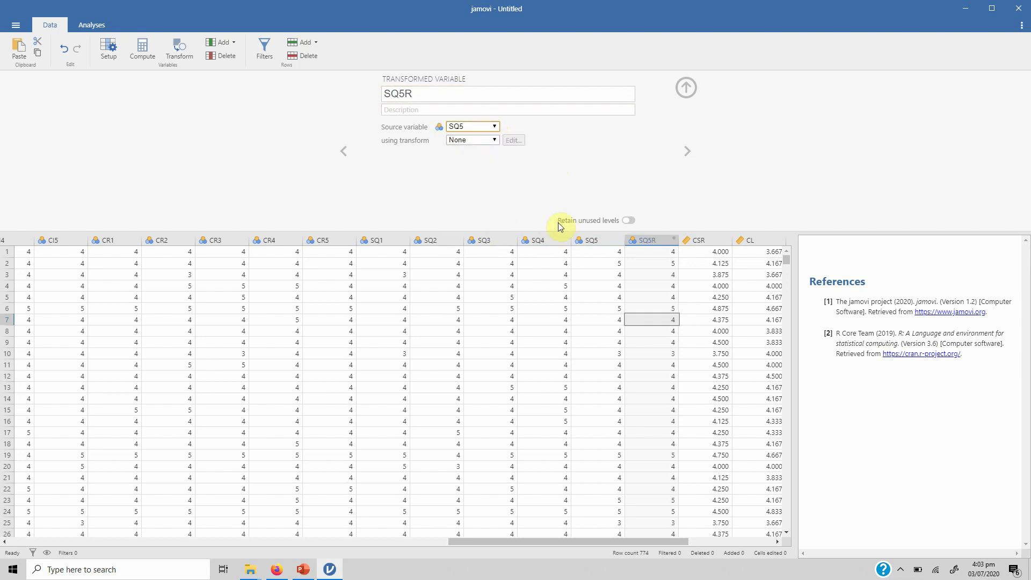
Step: Give SQ5R a newly created transform, Transform 3
{"action": "left_click", "coordinate": [653, 240]}
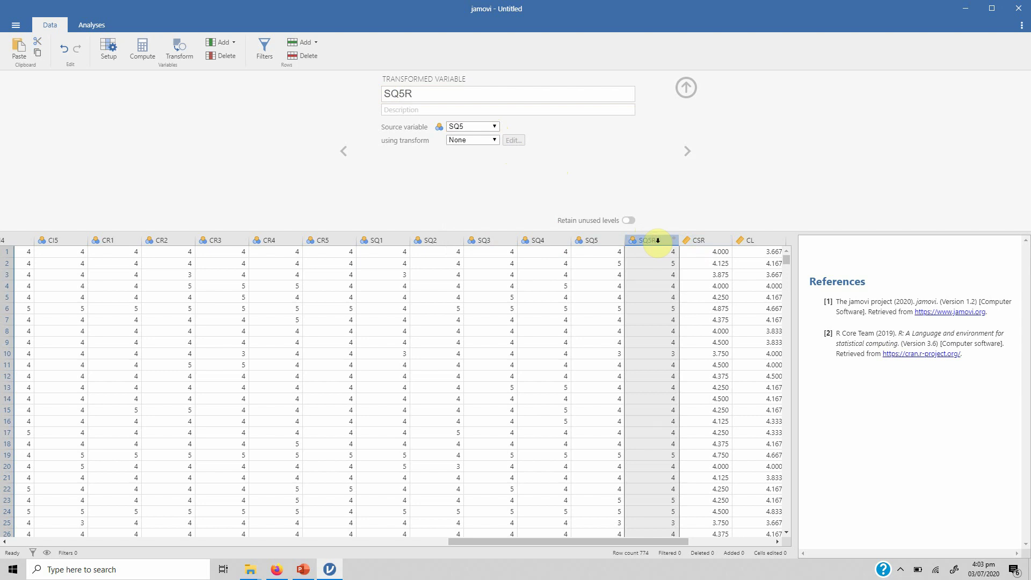
{"action": "left_click", "coordinate": [490, 140]}
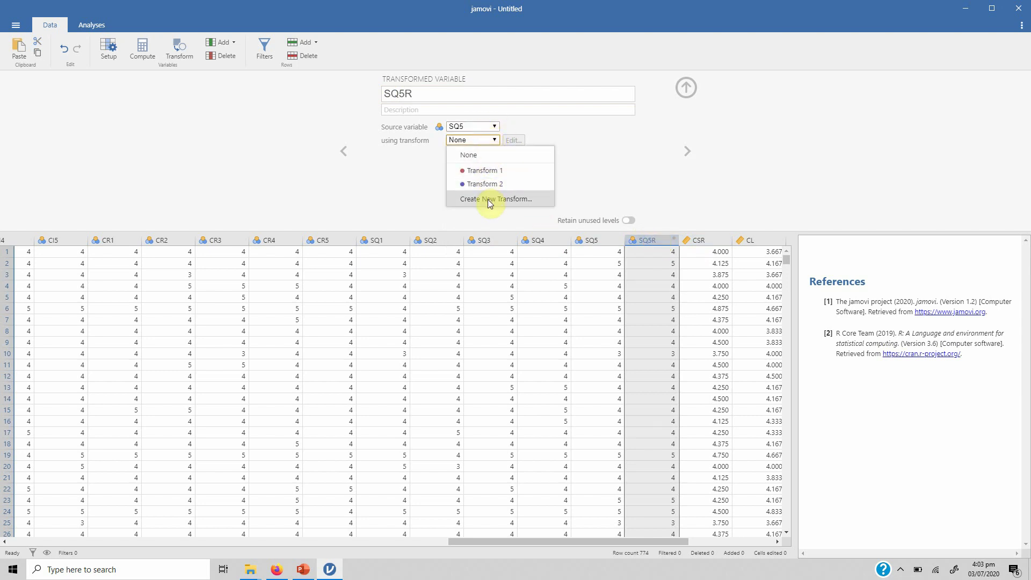
{"action": "left_click", "coordinate": [488, 199]}
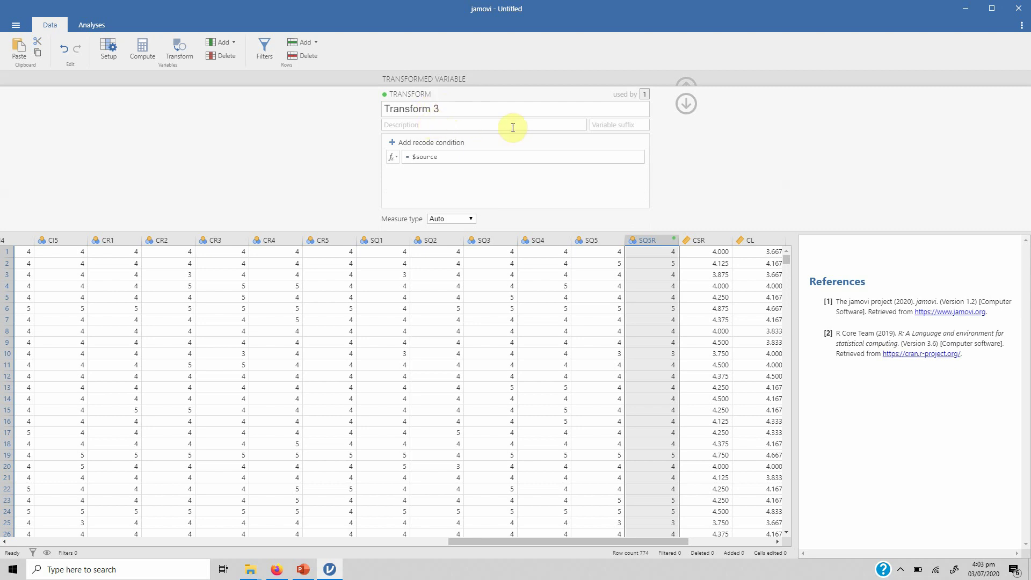
Step: Add Transform 3's first recode condition: $source == 5 becomes 1
{"action": "left_click", "coordinate": [424, 156]}
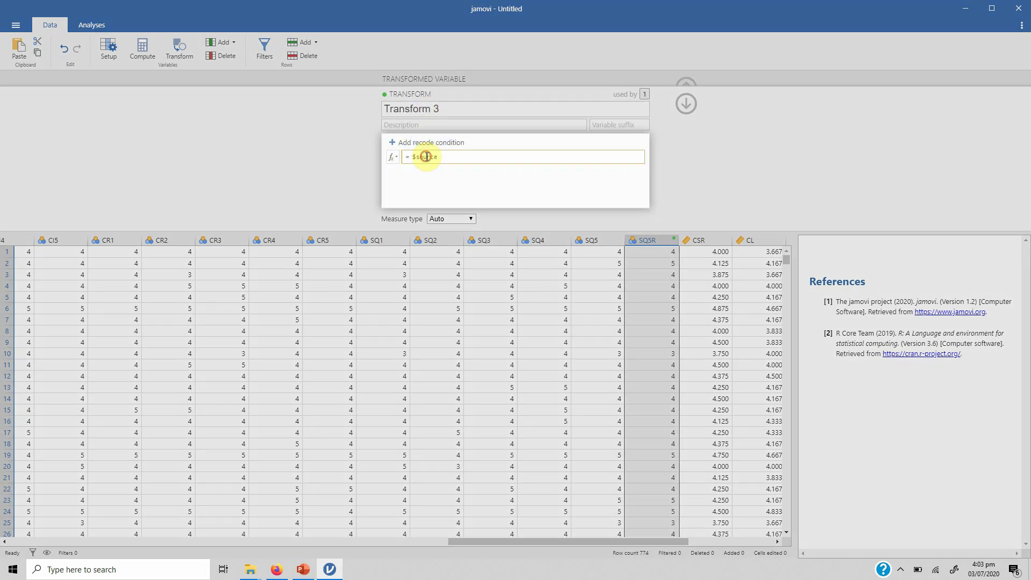
{"action": "left_click", "coordinate": [398, 157]}
{"action": "left_click", "coordinate": [398, 156]}
{"action": "left_click", "coordinate": [408, 143]}
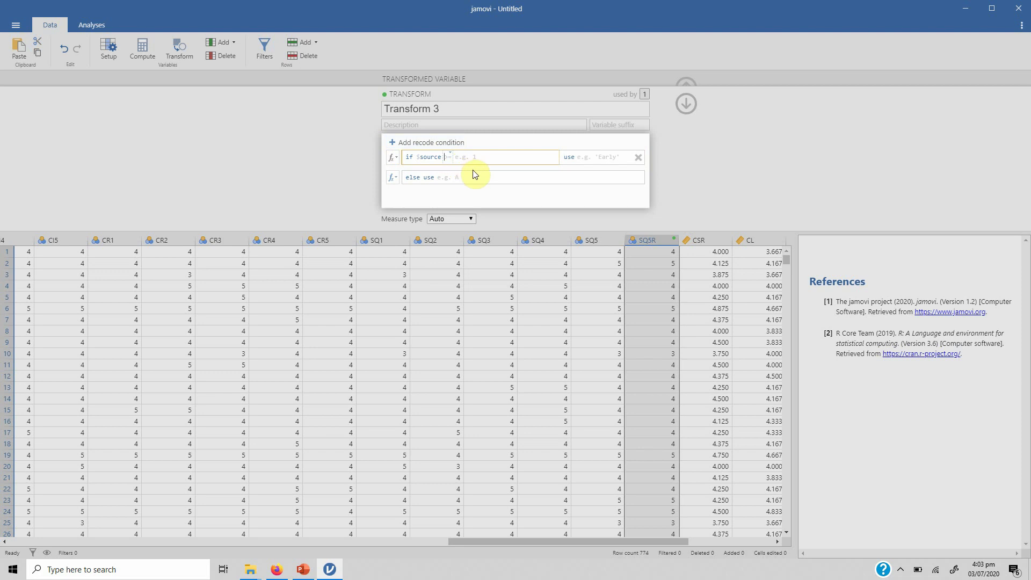
{"action": "left_click", "coordinate": [449, 156]}
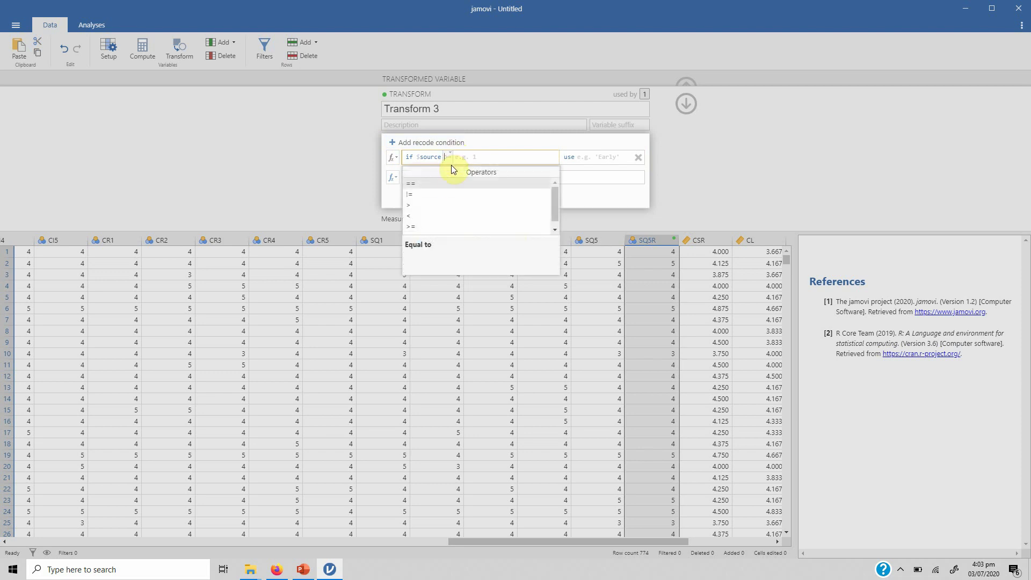
{"action": "left_click", "coordinate": [450, 183]}
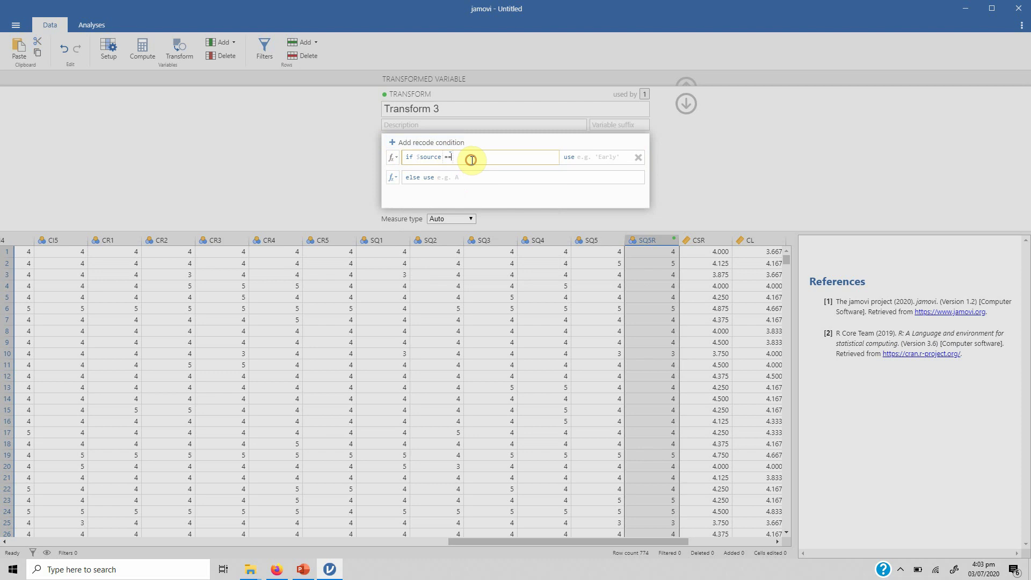
{"action": "left_click", "coordinate": [472, 159]}
{"action": "left_click", "coordinate": [589, 160]}
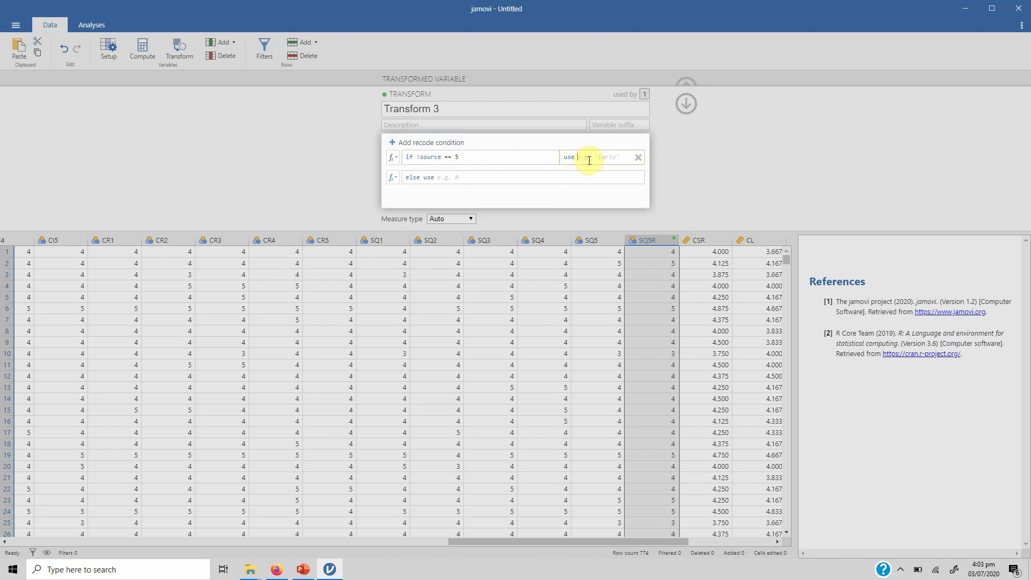
{"action": "type", "text": "1"}
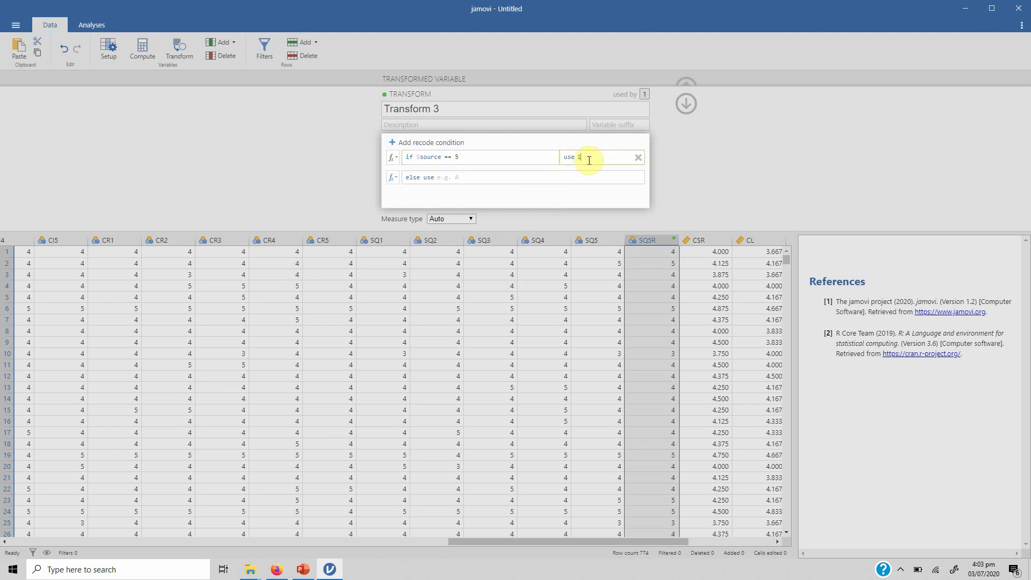
Step: Add recode conditions mapping $source 4 to 2 and 3 to 3
{"action": "left_click", "coordinate": [406, 144]}
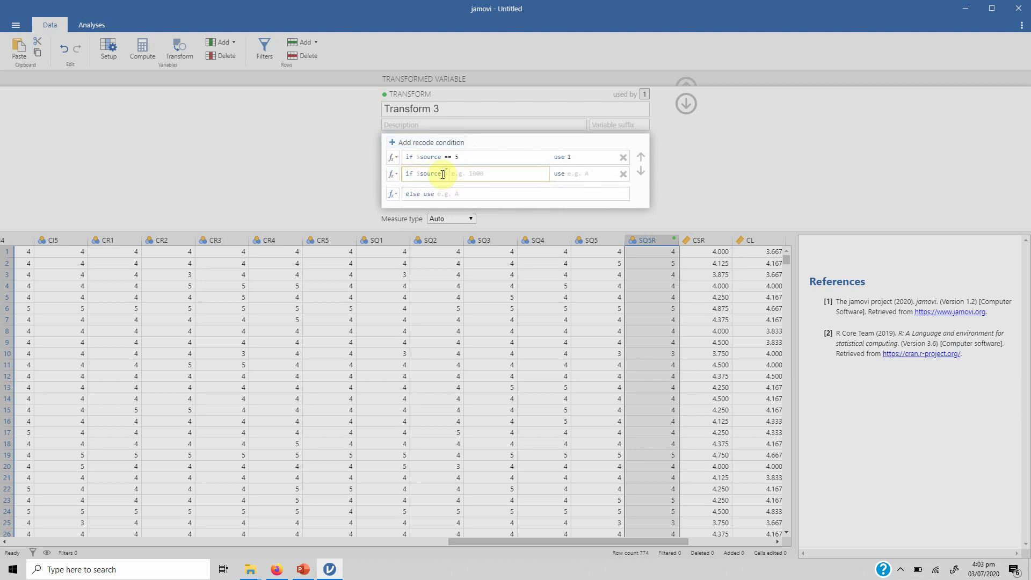
{"action": "type", "text": "== 4"}
{"action": "left_click", "coordinate": [574, 177]}
{"action": "type", "text": "2"}
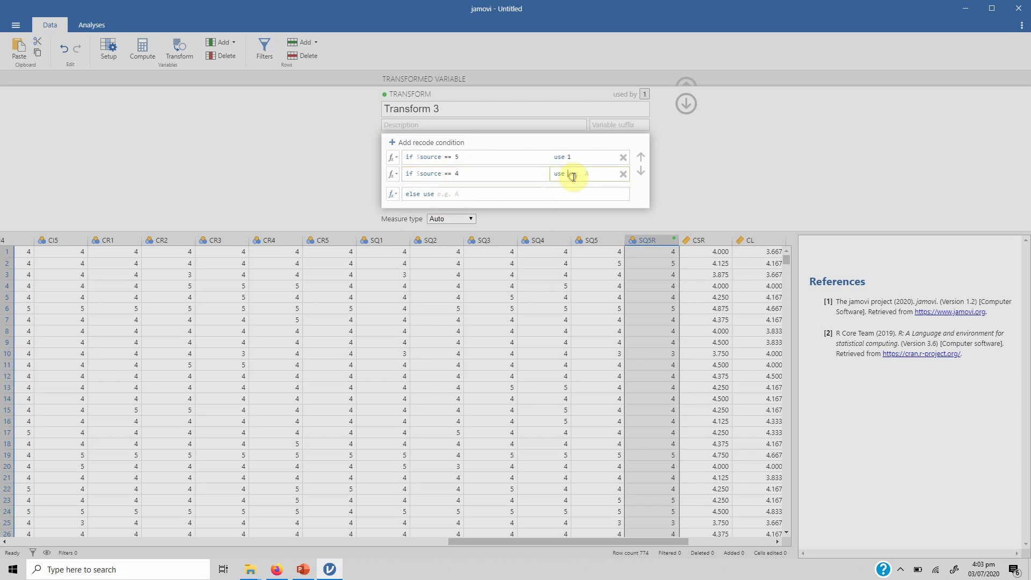
{"action": "left_click", "coordinate": [407, 143]}
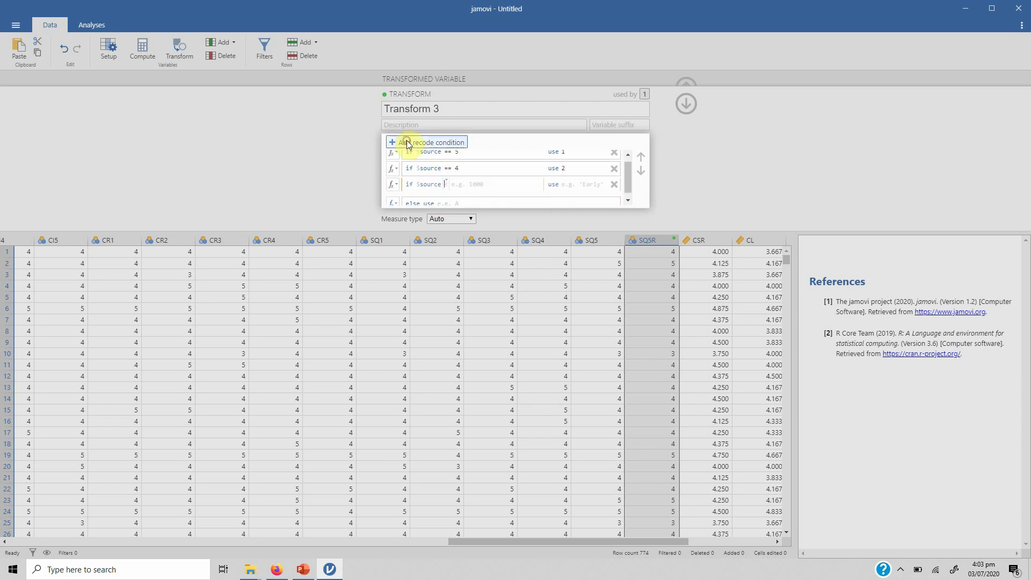
{"action": "left_click", "coordinate": [446, 179]}
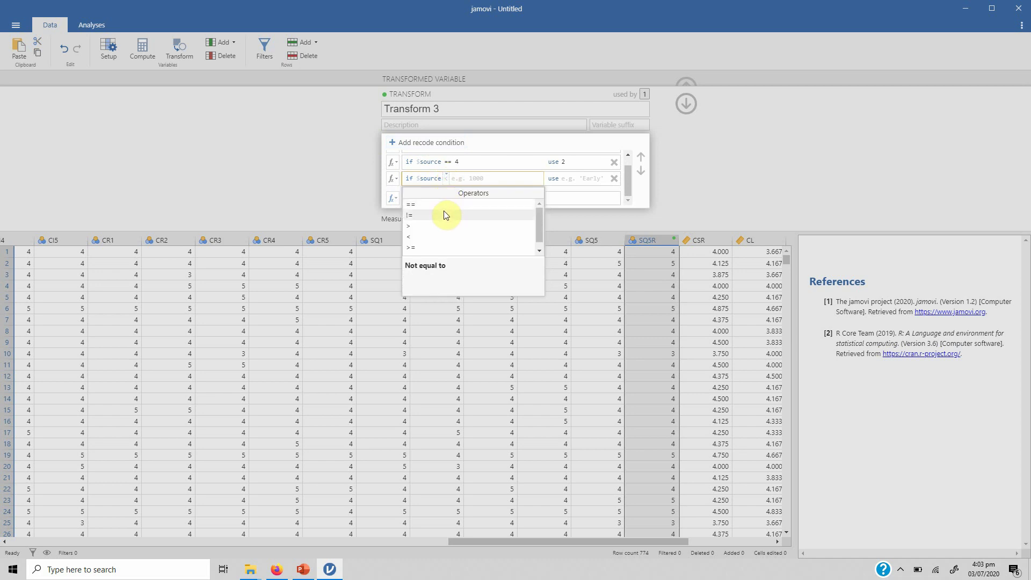
{"action": "double_click", "coordinate": [443, 205]}
{"action": "type", "text": "3"}
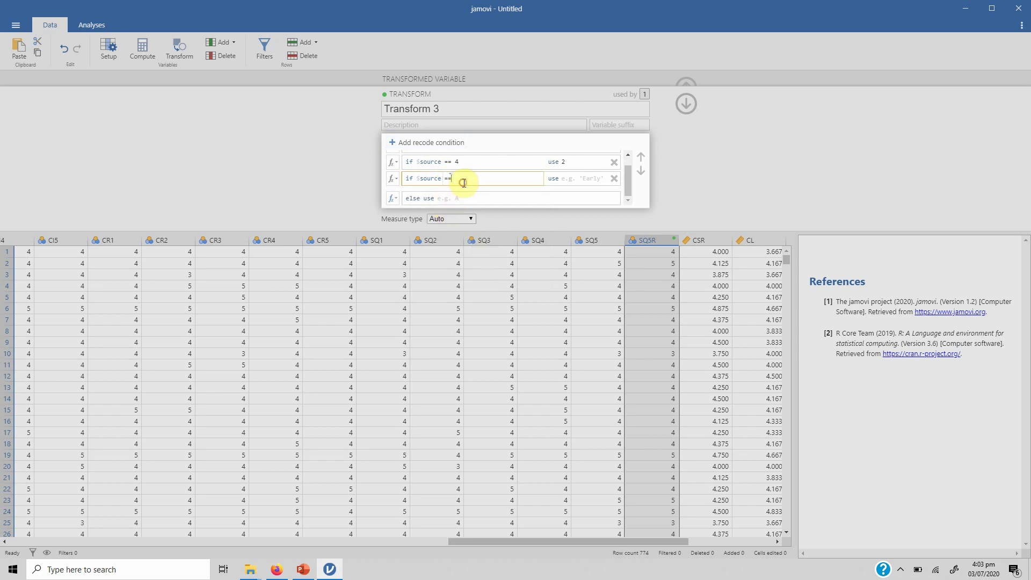
{"action": "left_click", "coordinate": [572, 180]}
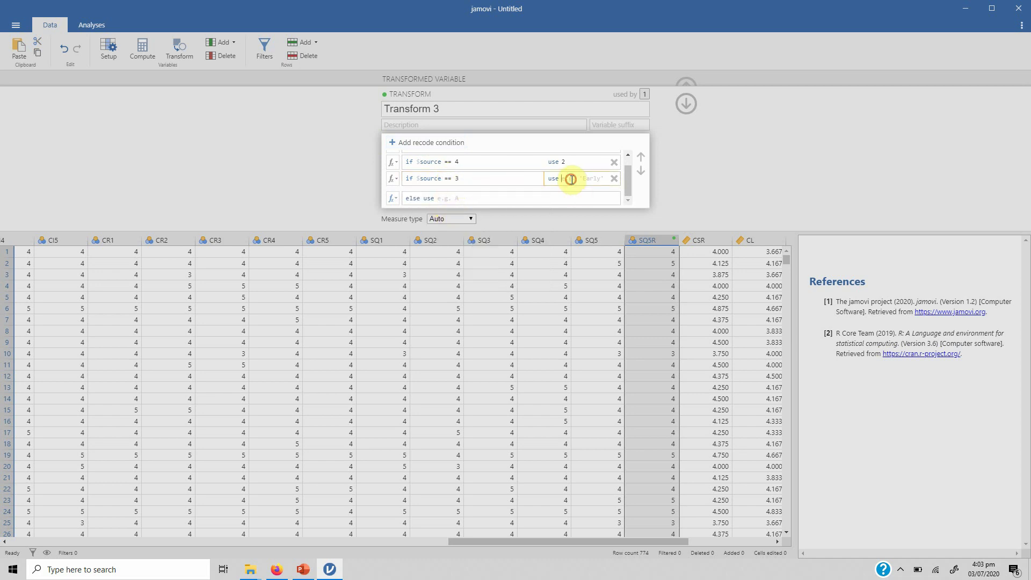
{"action": "type", "text": "3"}
Step: Add recode conditions mapping $source 2 to 4 and 1 to 5
{"action": "left_click", "coordinate": [454, 144]}
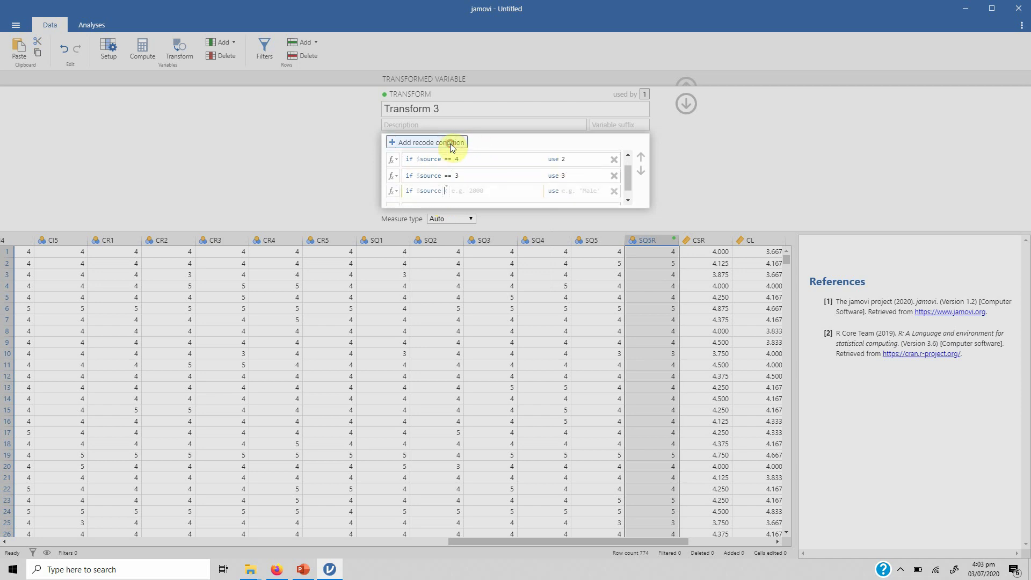
{"action": "left_click", "coordinate": [447, 178]}
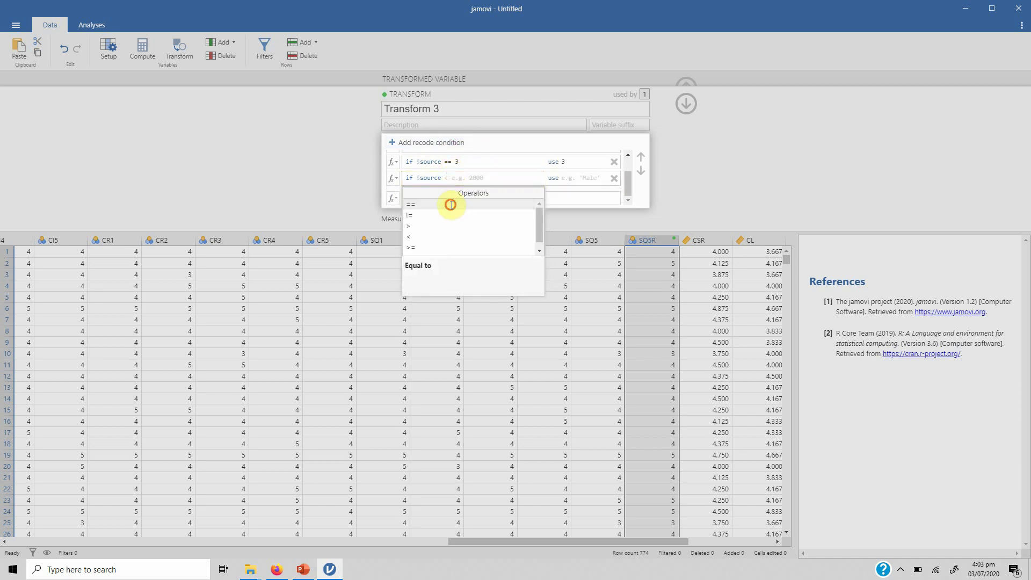
{"action": "left_click", "coordinate": [452, 204]}
{"action": "type", "text": "2"}
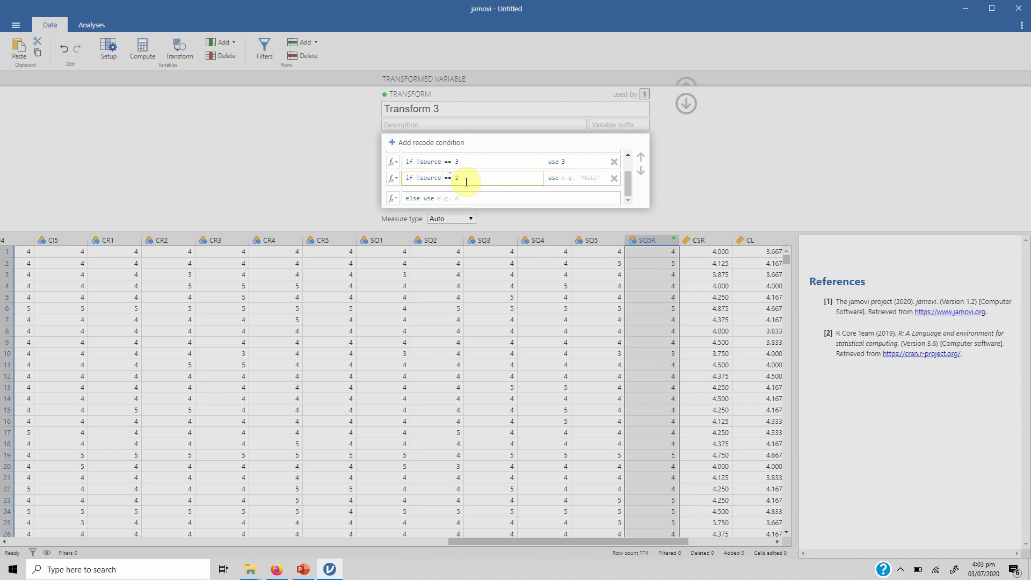
{"action": "left_click", "coordinate": [559, 178]}
{"action": "type", "text": "4"}
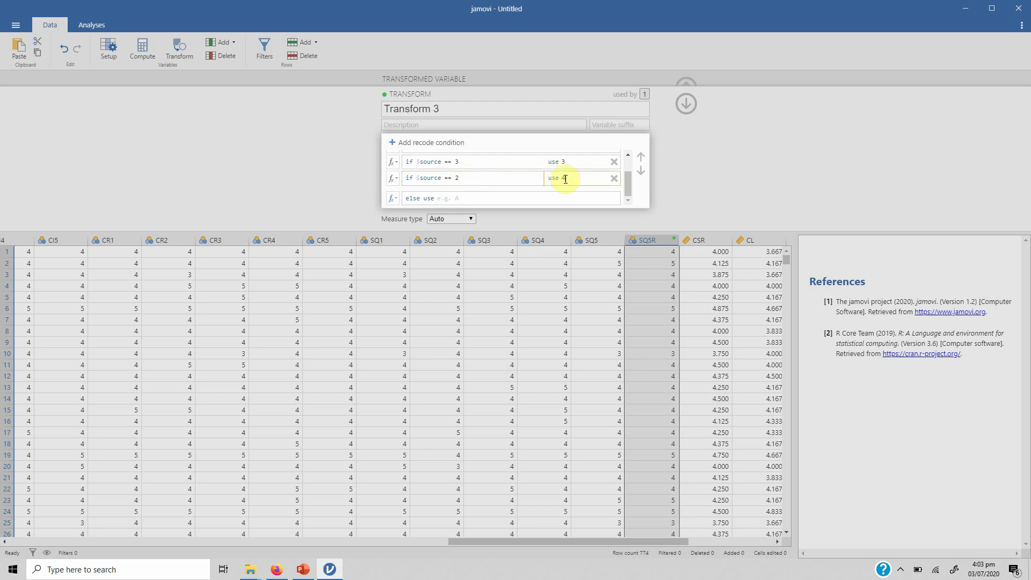
{"action": "left_click", "coordinate": [395, 142]}
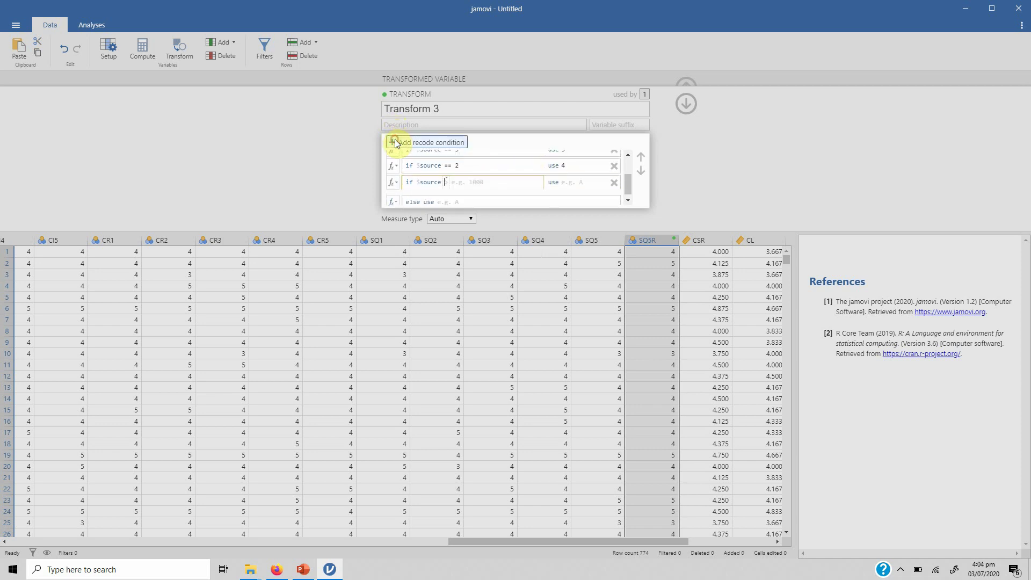
{"action": "left_click", "coordinate": [447, 178]}
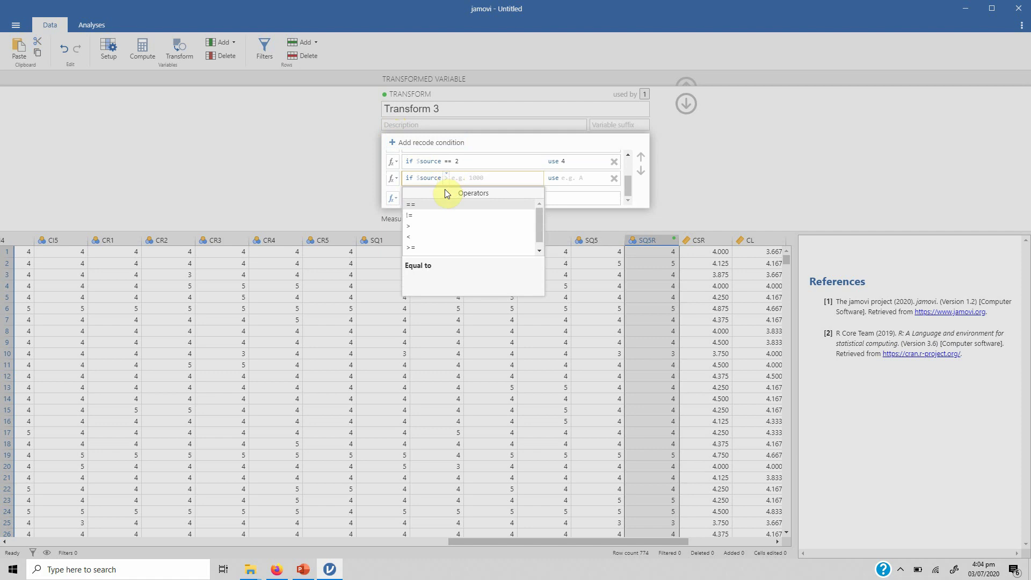
{"action": "left_click", "coordinate": [444, 203]}
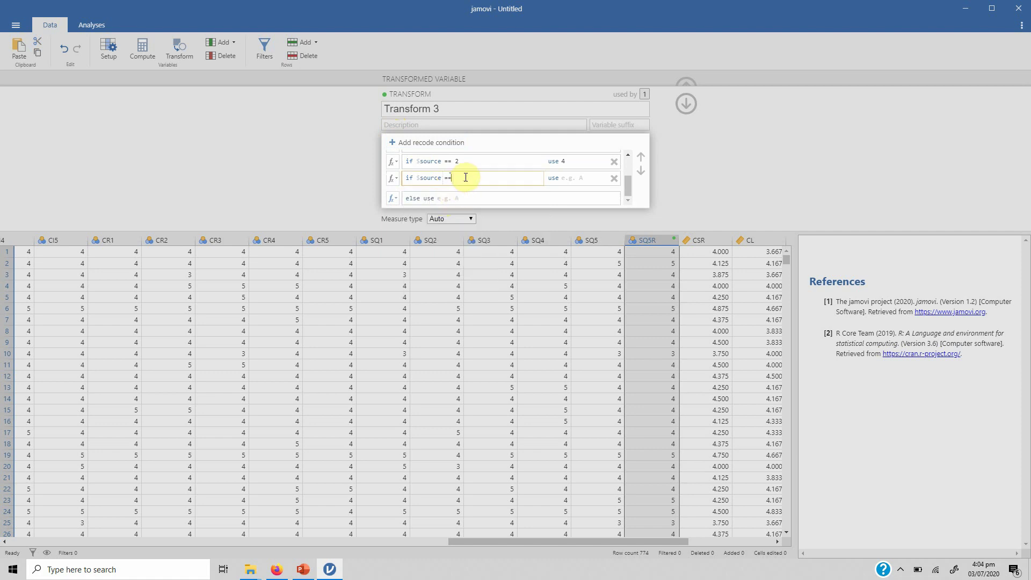
{"action": "type", "text": "1"}
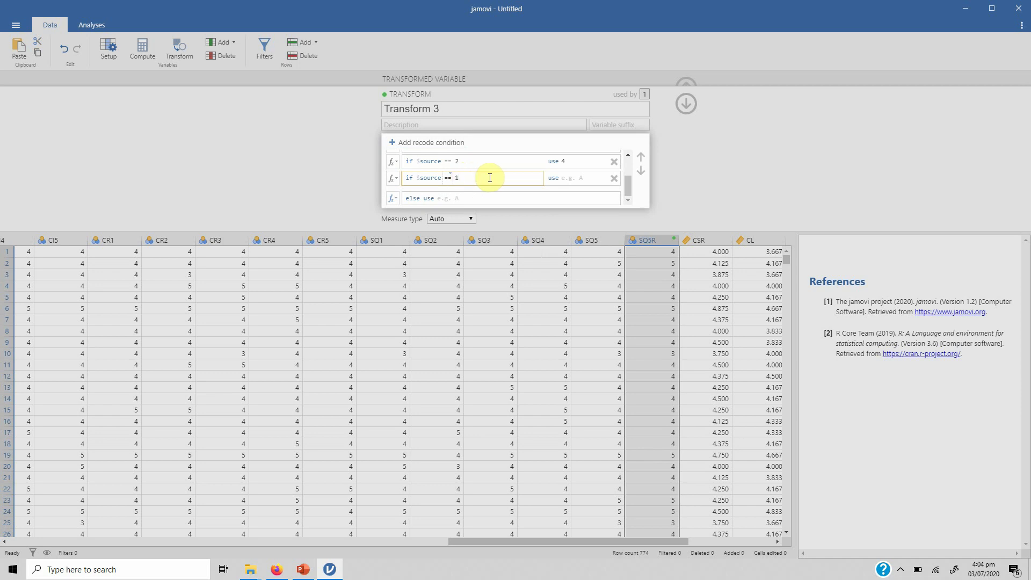
{"action": "left_click", "coordinate": [580, 179]}
{"action": "type", "text": "5"}
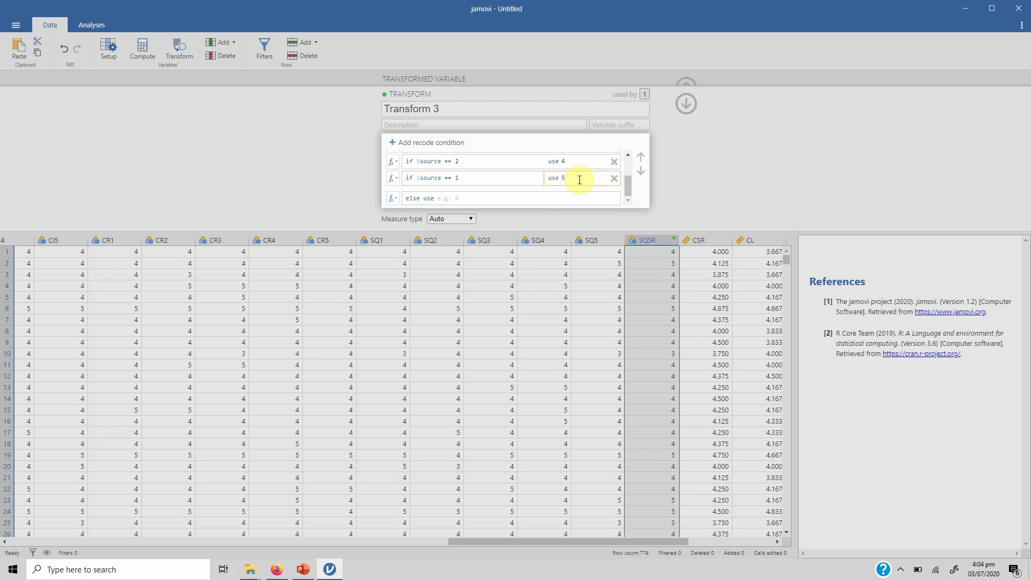
Step: Apply Transform 3 so SQ5R shows reversed SQ5 scores, then open the Variables Add menu
{"action": "key", "text": "Return"}
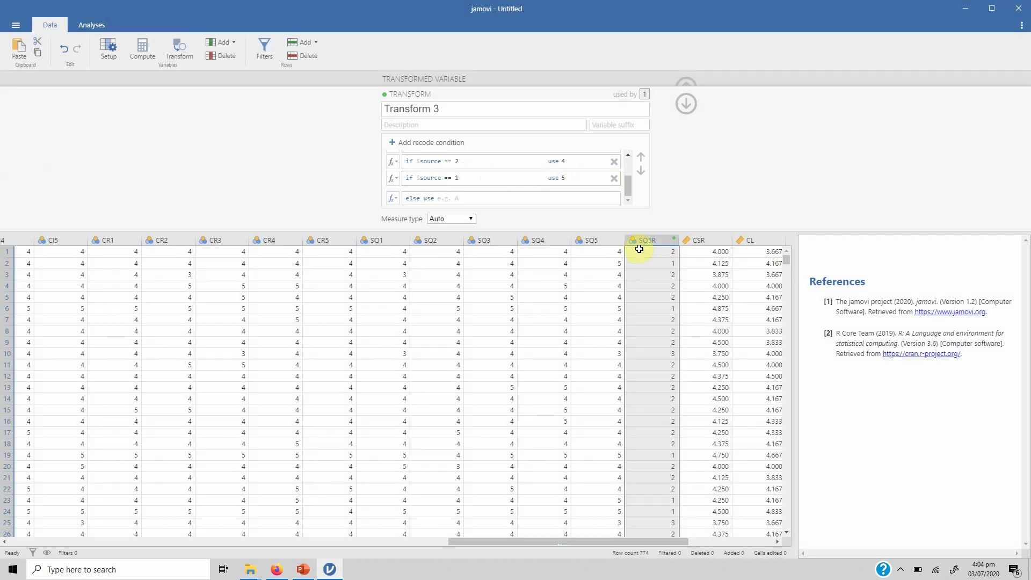
{"action": "left_click", "coordinate": [603, 255]}
{"action": "left_click", "coordinate": [646, 254]}
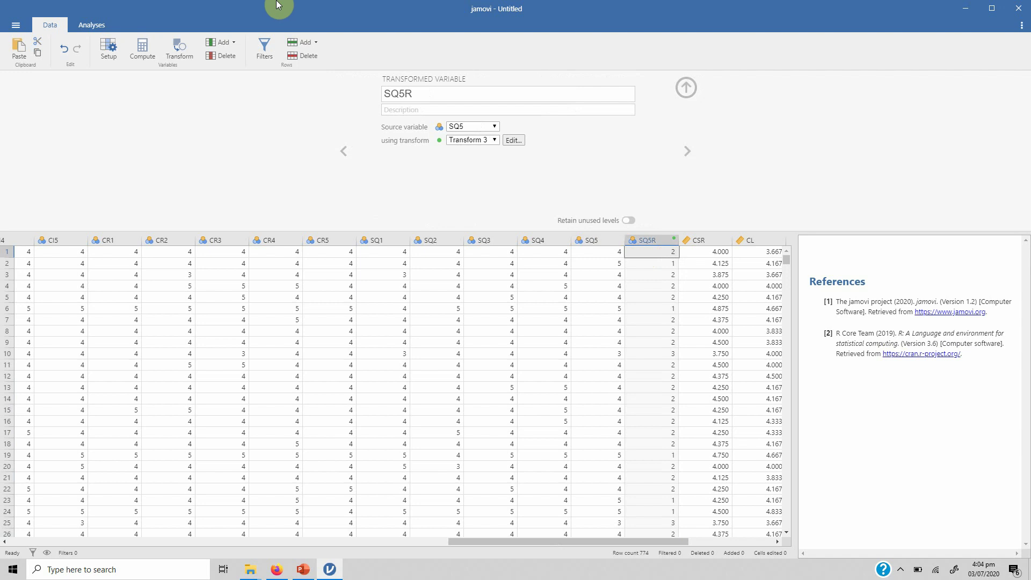
{"action": "left_click", "coordinate": [237, 42]}
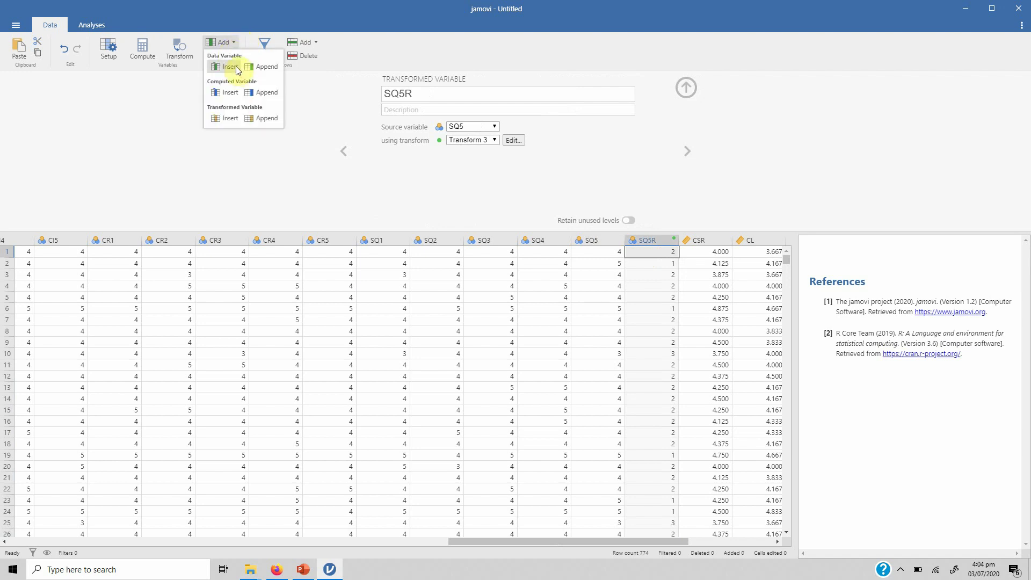